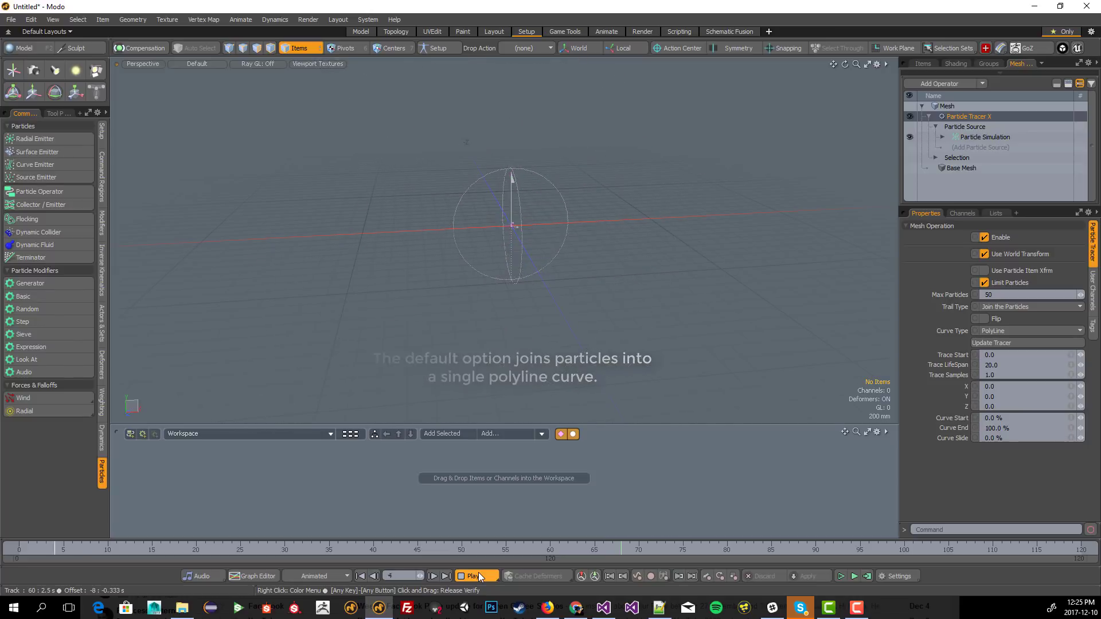
- Stop playback and try the particle tracer without Limit Particles and with the Curve type, restoring the limit and PolyLine
{"action": "left_click", "coordinate": [478, 574]}
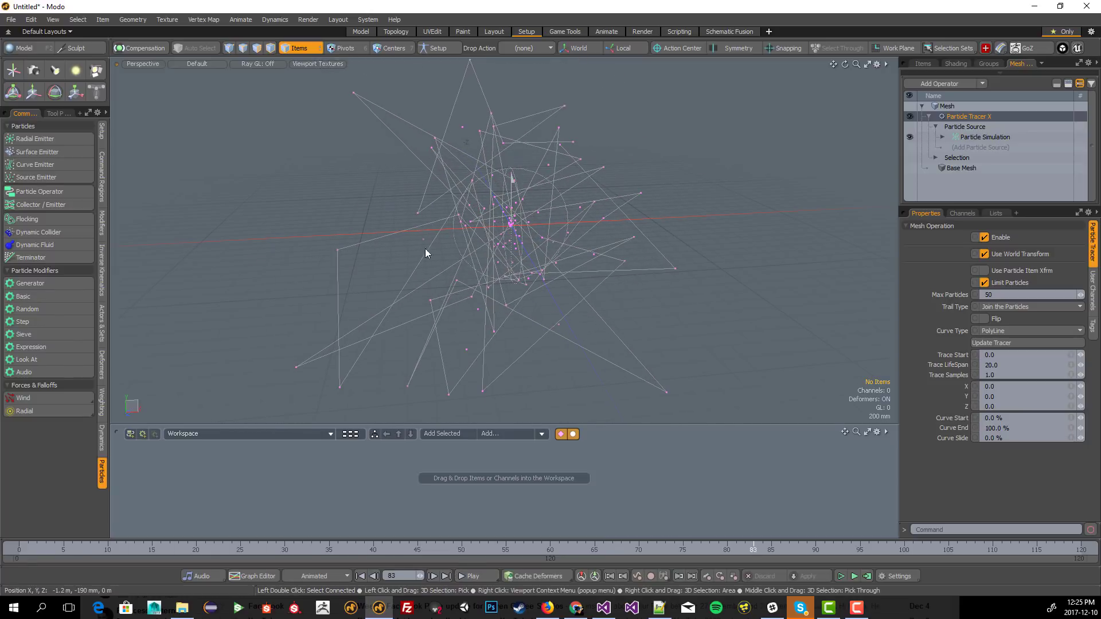
{"action": "left_click", "coordinate": [1005, 283]}
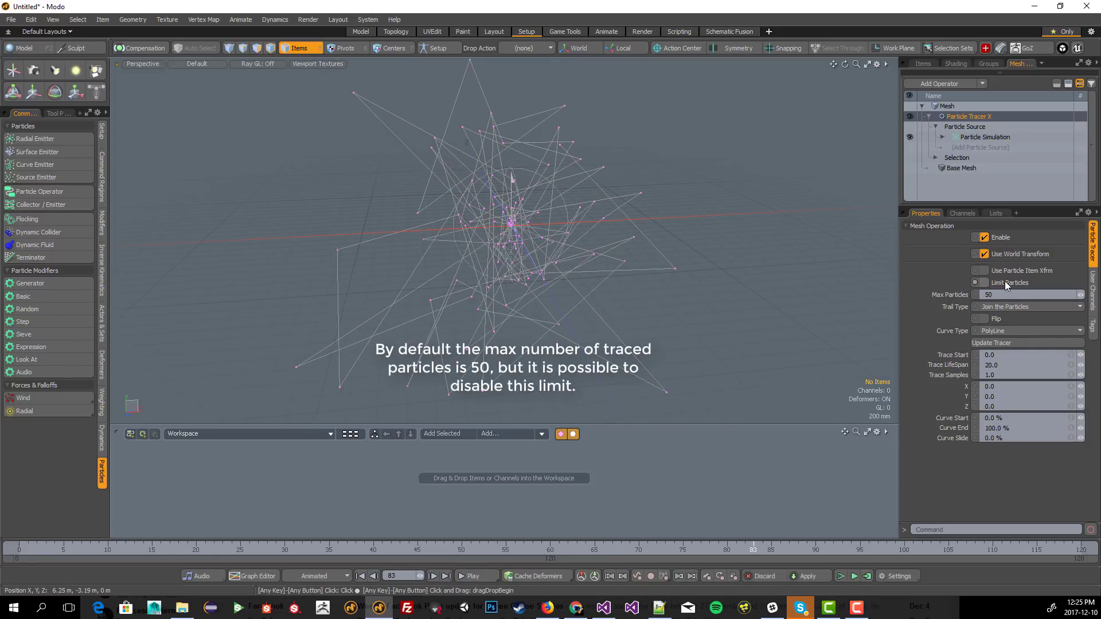
{"action": "left_click", "coordinate": [1000, 330]}
{"action": "left_click", "coordinate": [1006, 344]}
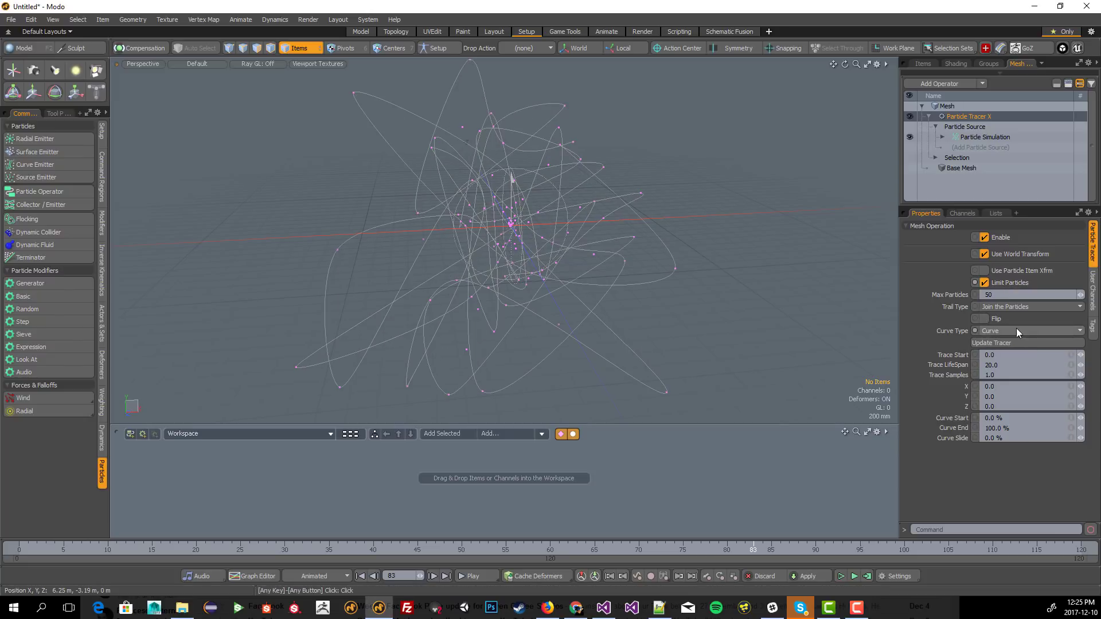
{"action": "left_click", "coordinate": [1018, 331]}
{"action": "left_click", "coordinate": [1017, 308]}
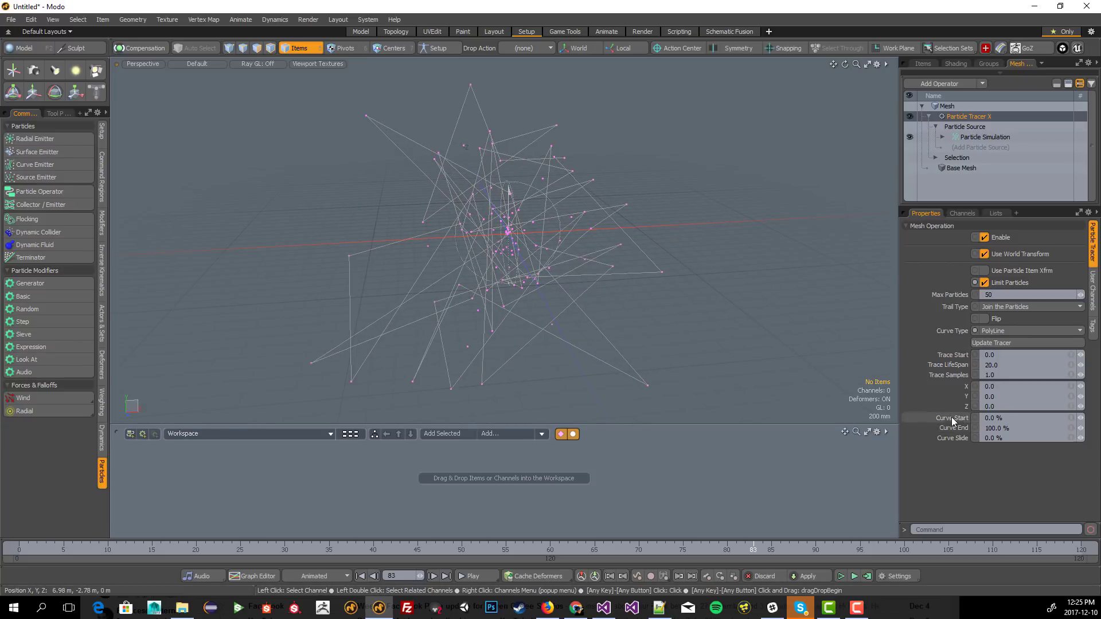
- Test the tracer's Curve Start, return it to 0%, and set Curve End to 10%
{"action": "mouse_move", "coordinate": [1080, 417]}
{"action": "left_mouse_down"}
{"action": "mouse_move", "coordinate": [1100, 417]}
{"action": "mouse_move", "coordinate": [1071, 428]}
{"action": "left_mouse_up"}
{"action": "left_click", "coordinate": [1010, 417]}
{"action": "type", "text": "0"}
{"action": "key", "text": "Return"}
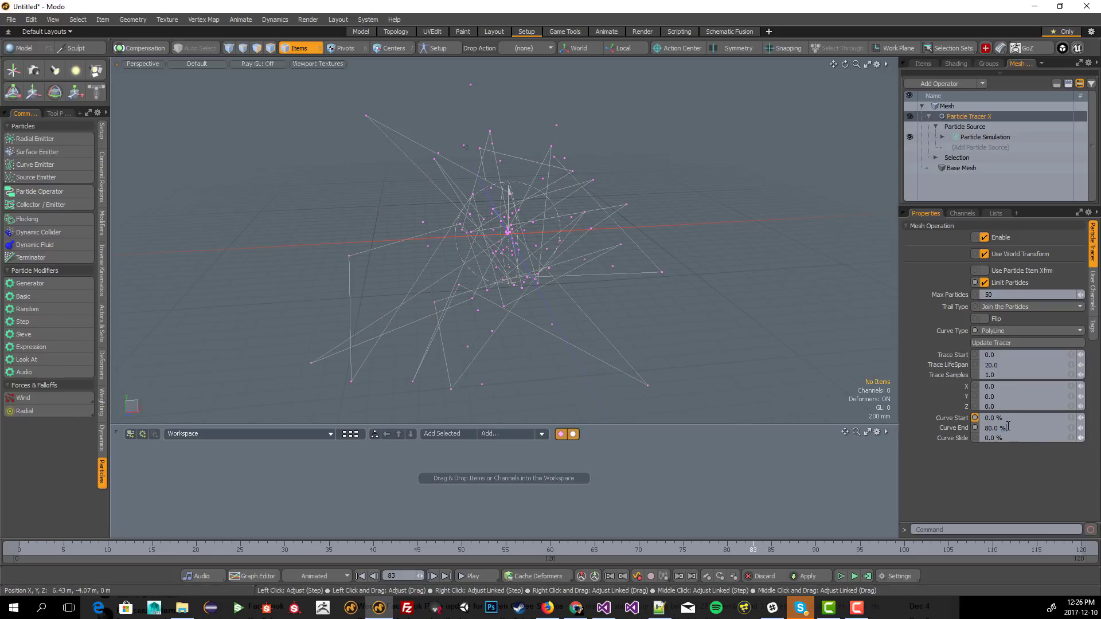
{"action": "key", "text": "Return"}
- Vary the Curve Slide channel interactively with Channel Haul and return it to 0%
{"action": "left_click", "coordinate": [969, 438]}
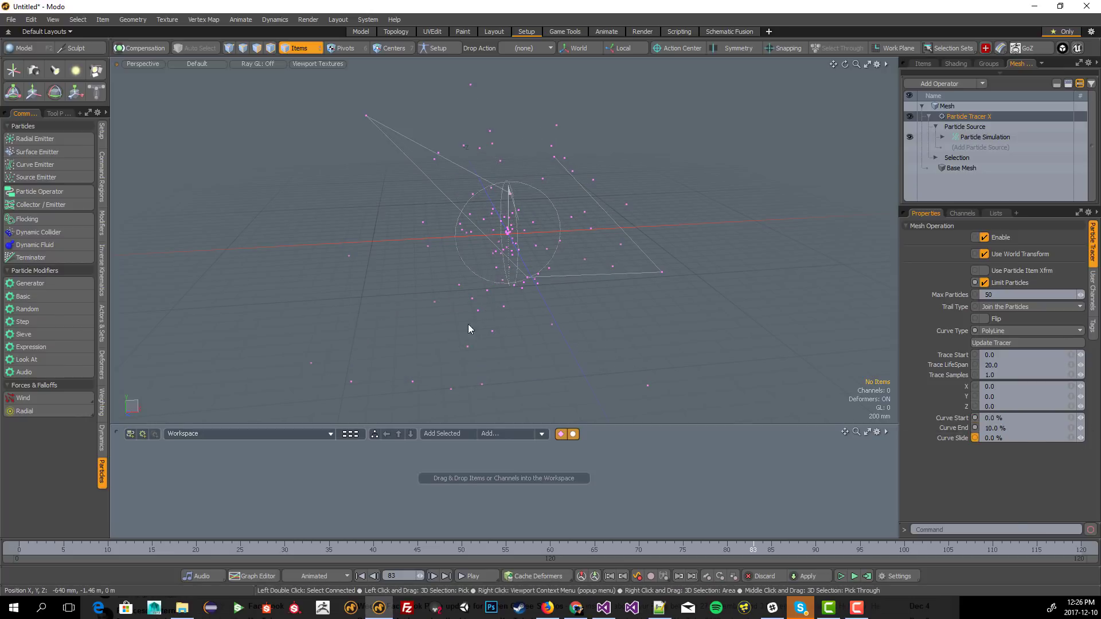
{"action": "key", "text": "c"}
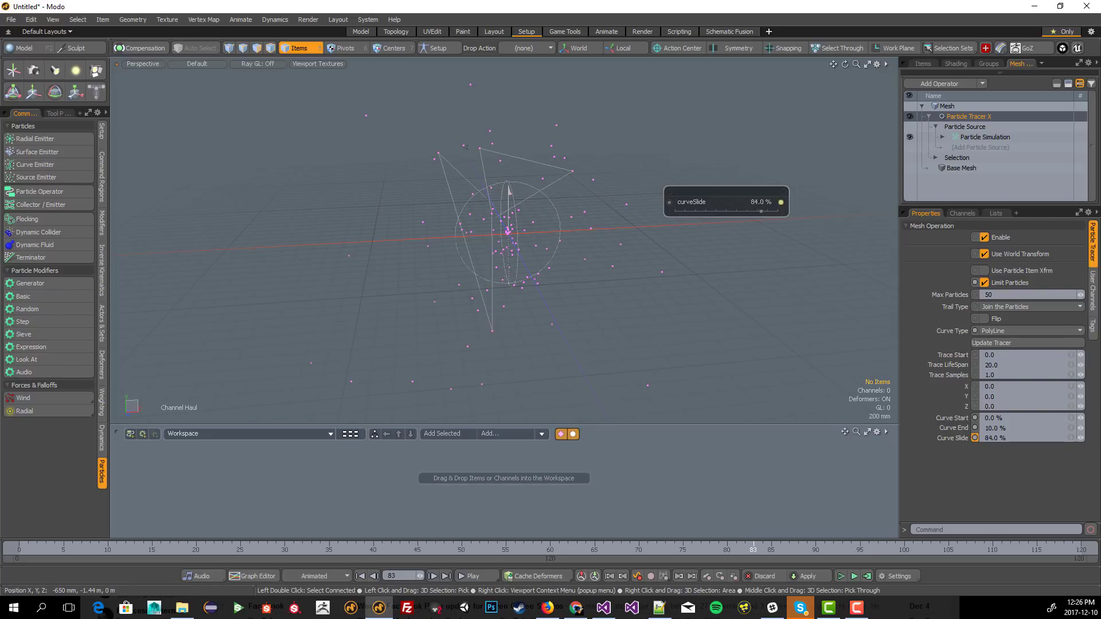
{"action": "left_click_drag", "start_coordinate": [448, 321], "coordinate": [470, 526], "text": "alt"}
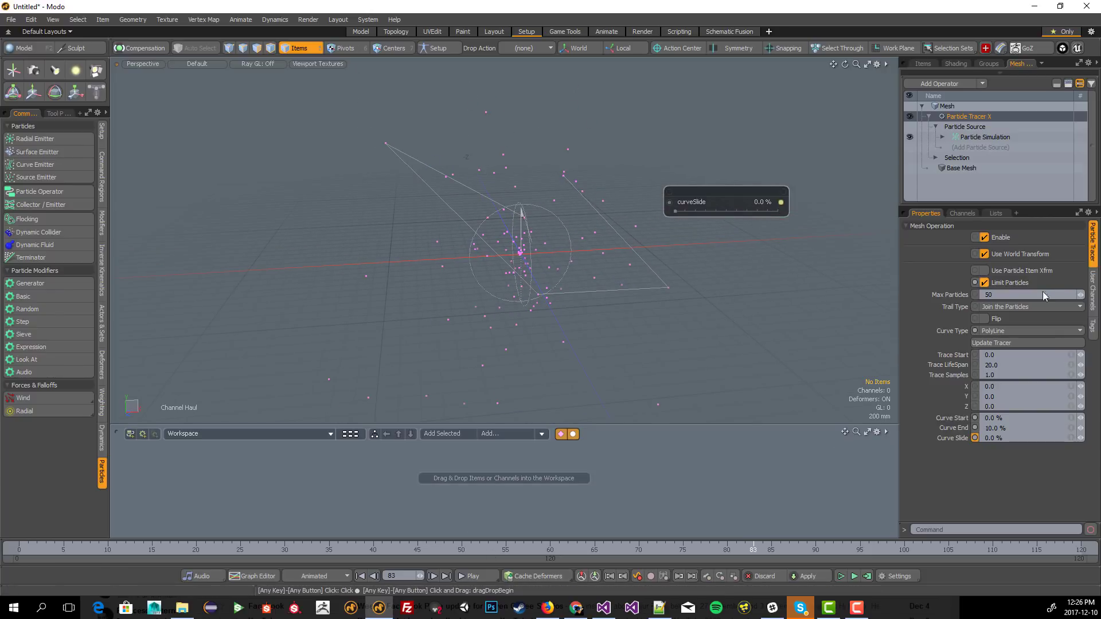
- Set the tracer's Trail Type to Connect to Point, and try shifting the point's Y coordinate before undoing that shift
{"action": "left_click", "coordinate": [1006, 319]}
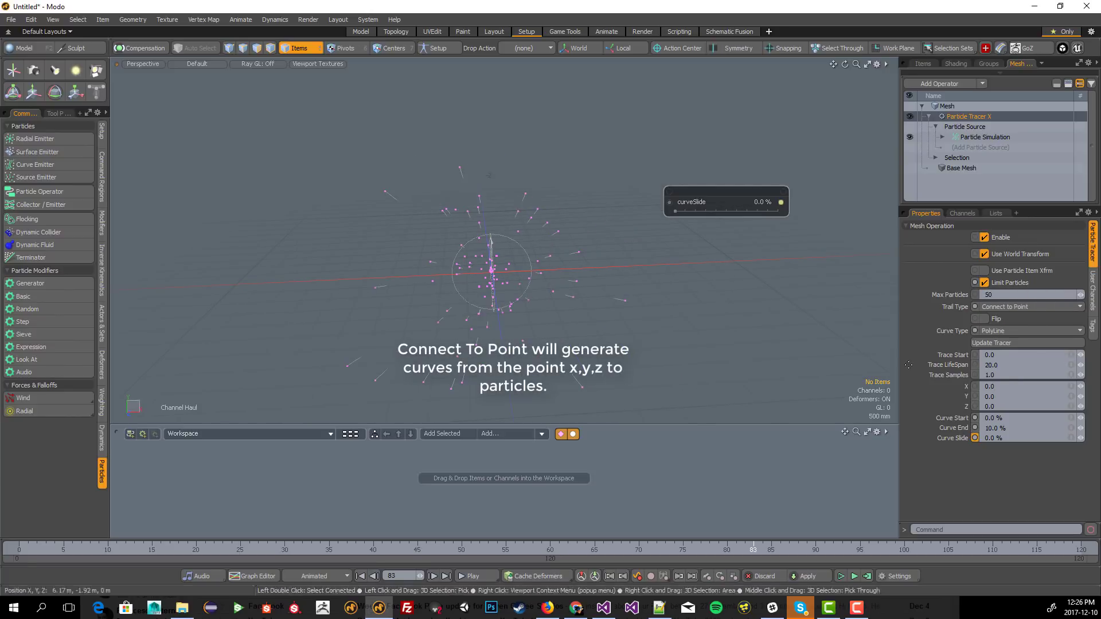
{"action": "left_click_drag", "start_coordinate": [1080, 396], "coordinate": [1032, 396]}
{"action": "key", "text": "ctrl+z"}
- Place Particle Tracer X and a newly created Locator item in the schematic workspace
{"action": "left_click_drag", "start_coordinate": [973, 126], "coordinate": [688, 478]}
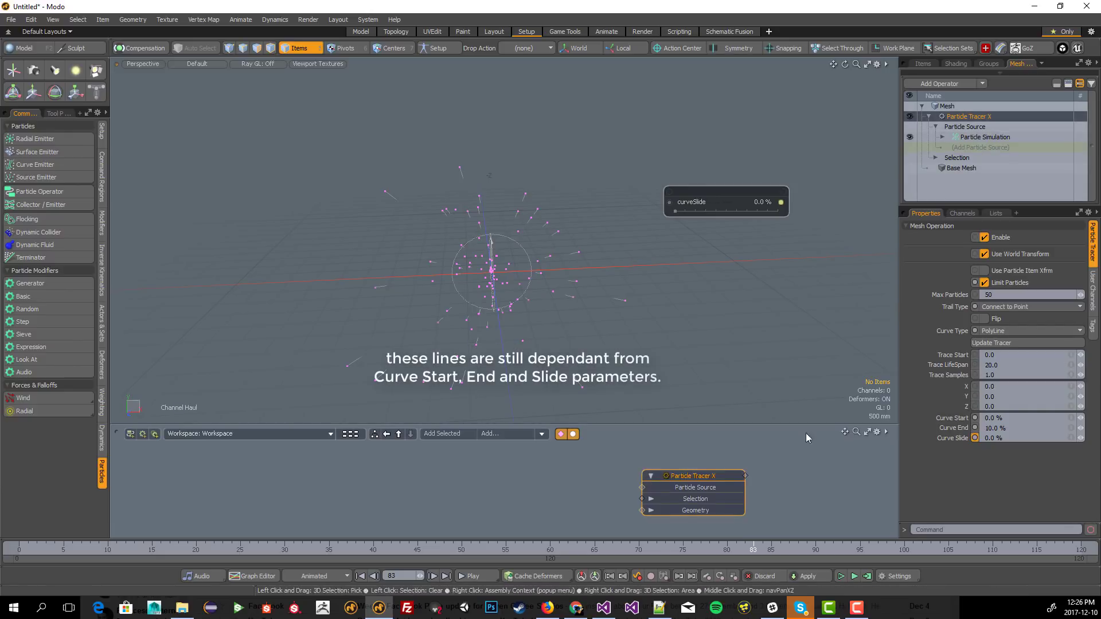
{"action": "left_click", "coordinate": [955, 76]}
{"action": "left_click", "coordinate": [910, 77]}
{"action": "type", "text": "loca"}
{"action": "key", "text": "Return"}
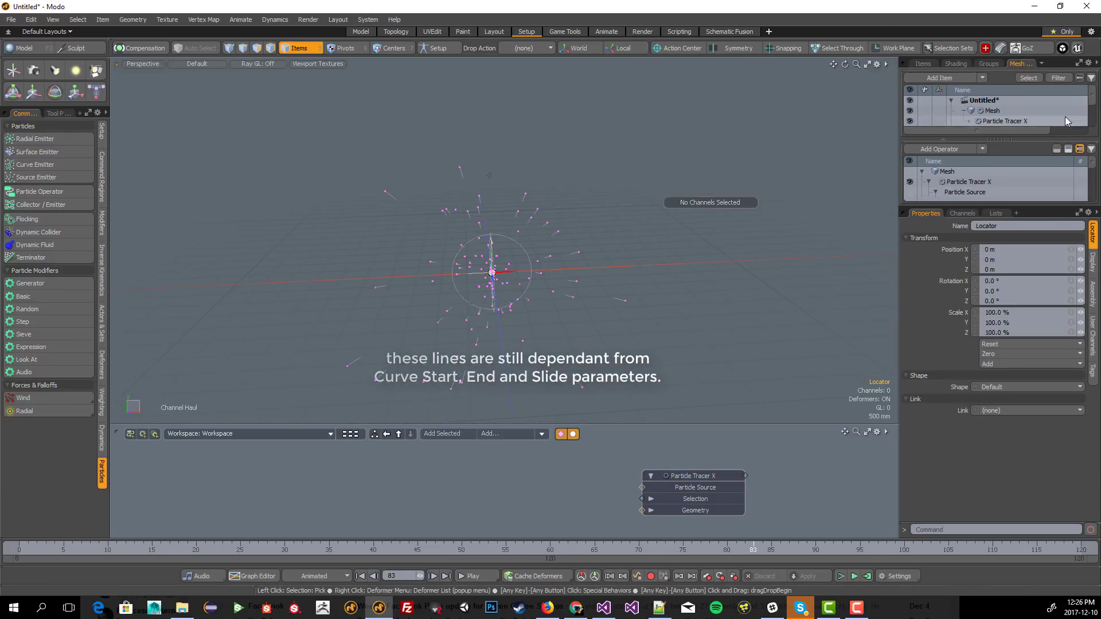
{"action": "left_click", "coordinate": [1066, 80]}
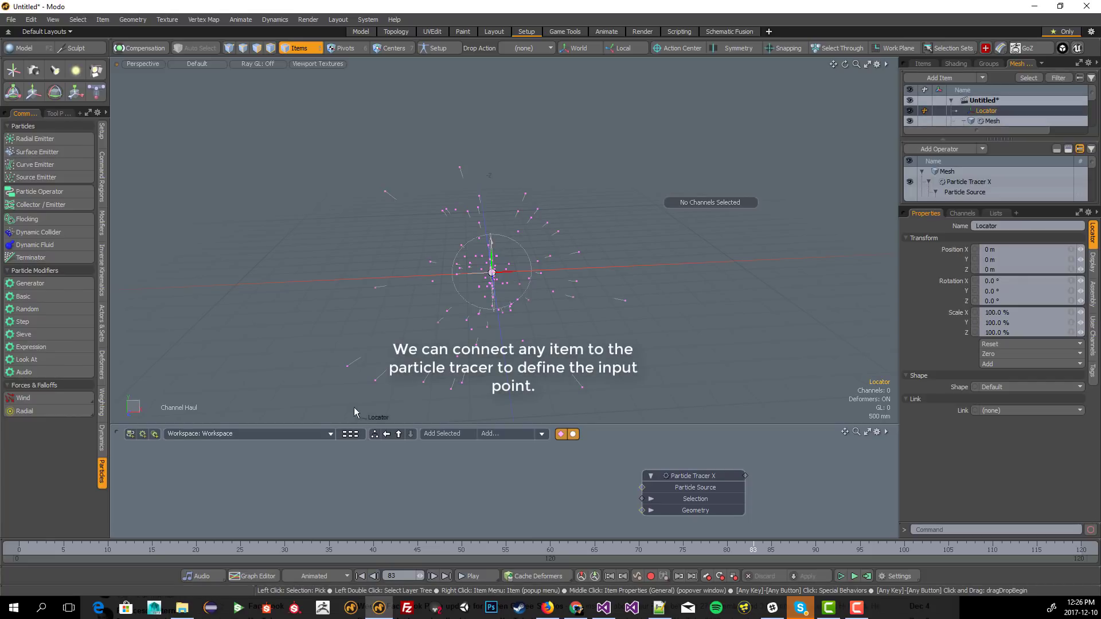
{"action": "left_click_drag", "start_coordinate": [417, 494], "coordinate": [417, 492]}
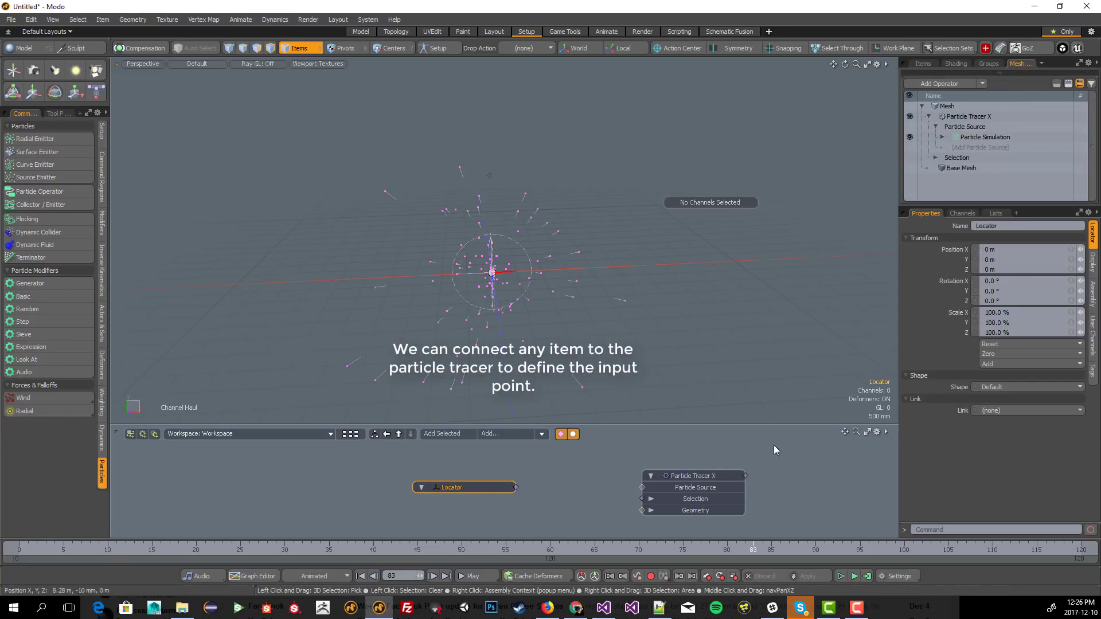
- Add a Matrix Vector channel modifier to the schematic and arrange it between the Locator and Particle Tracer X nodes
{"action": "left_click", "coordinate": [512, 435]}
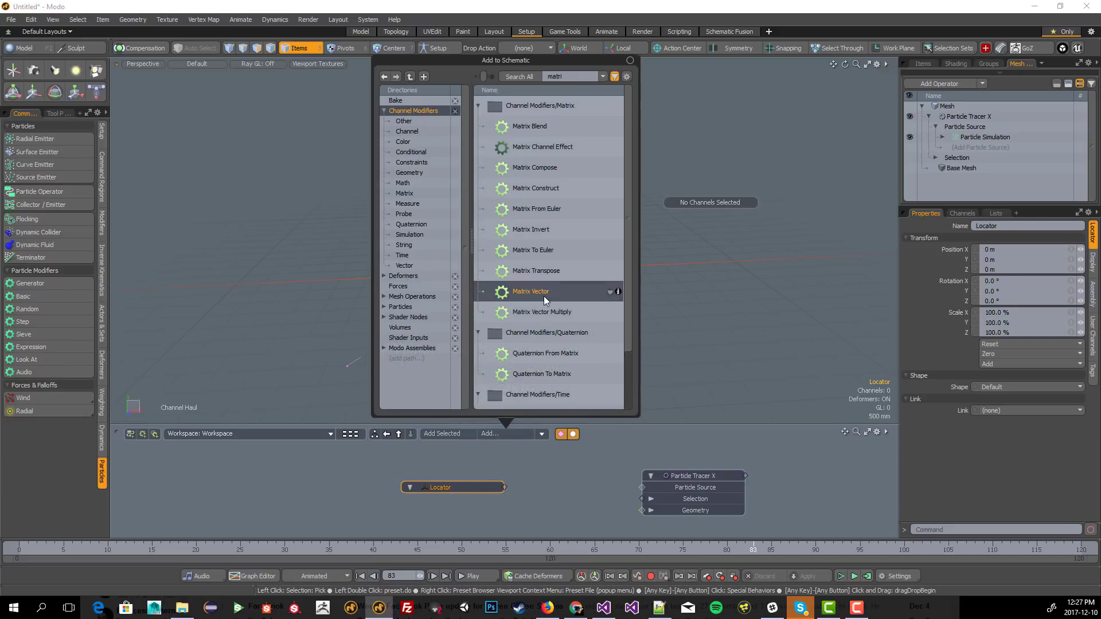
{"action": "double_click", "coordinate": [542, 291]}
{"action": "left_click_drag", "start_coordinate": [442, 478], "coordinate": [442, 467]}
{"action": "left_click_drag", "start_coordinate": [596, 455], "coordinate": [562, 478]}
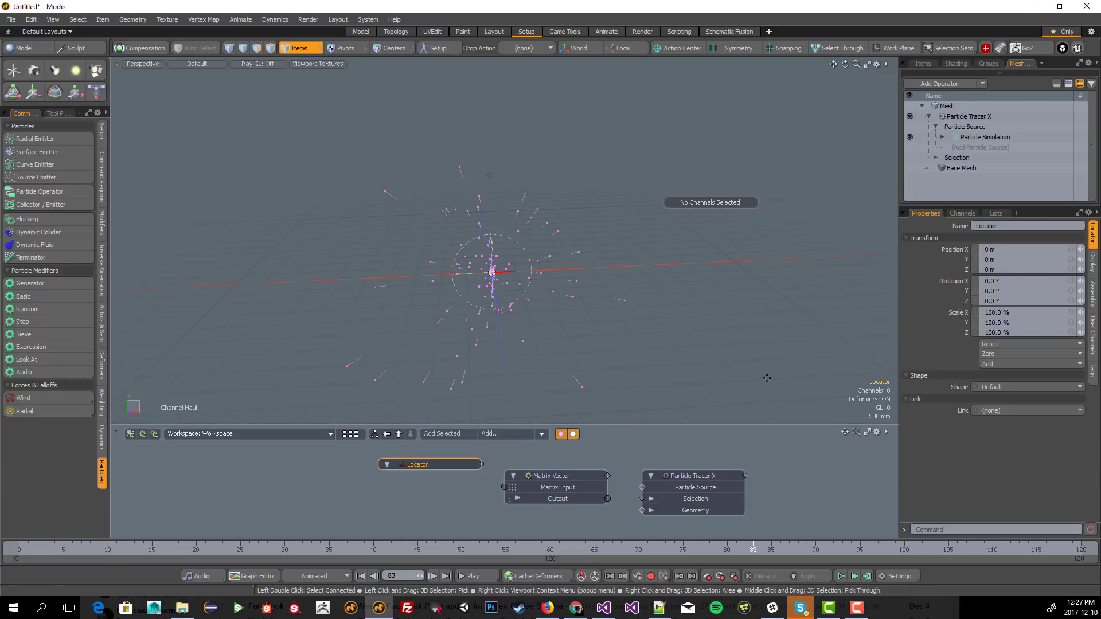
- Link the Locator's World Position to the Matrix Input, and set Matrix Vector's Row to Translation with Normalize off
{"action": "left_click", "coordinate": [963, 212]}
{"action": "left_click_drag", "start_coordinate": [970, 311], "coordinate": [444, 484]}
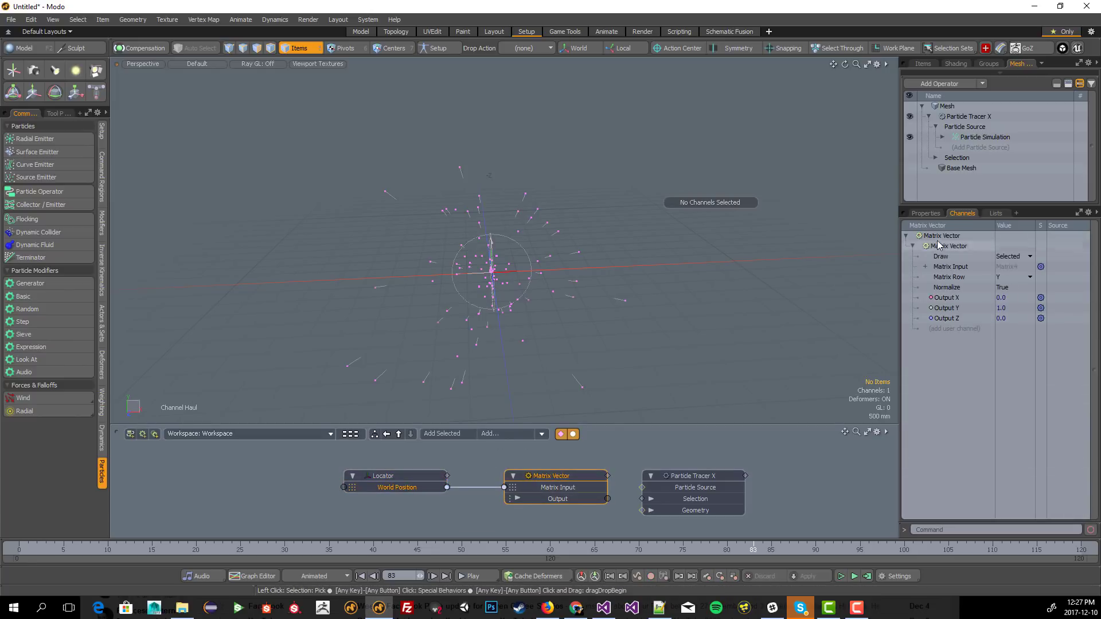
{"action": "left_click", "coordinate": [925, 213]}
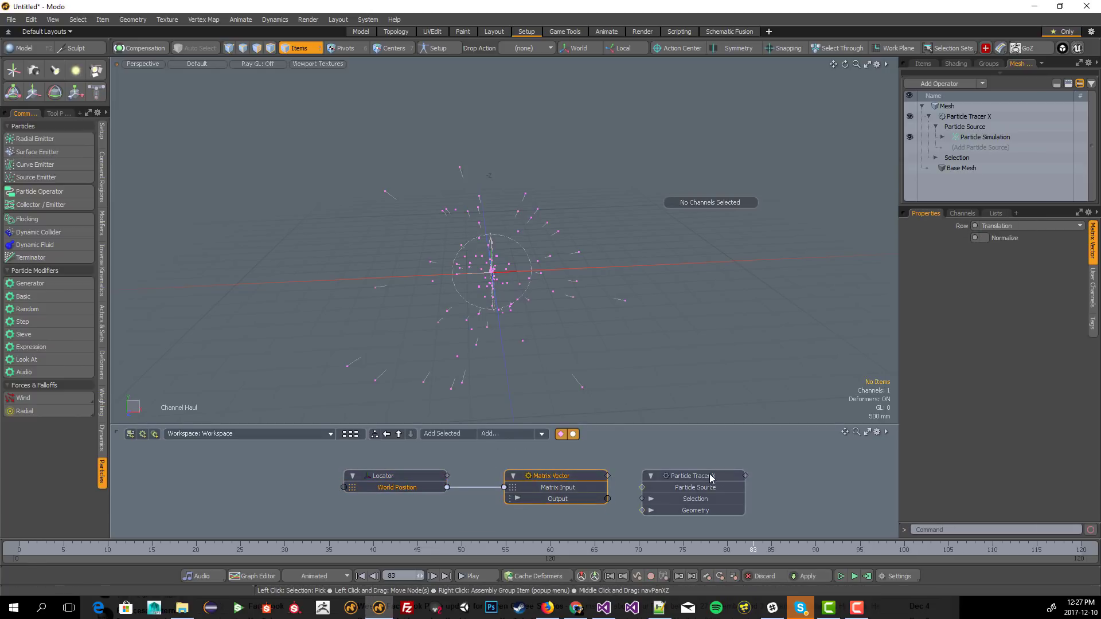
- Expose the locatorX, locatorY and locatorZ channels on the Particle Tracer X schematic node
{"action": "left_click_drag", "start_coordinate": [707, 479], "coordinate": [729, 479]}
{"action": "left_click_drag", "start_coordinate": [683, 512], "coordinate": [684, 501]}
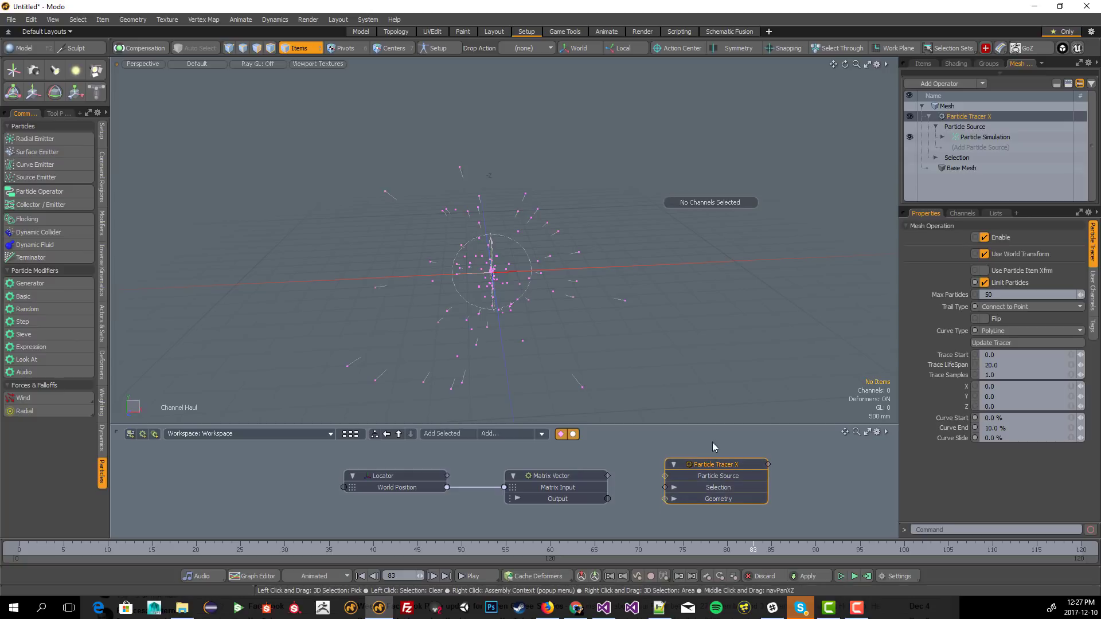
{"action": "left_click", "coordinate": [962, 212]}
{"action": "left_click", "coordinate": [944, 390]}
{"action": "left_click", "coordinate": [944, 370], "text": "shift"}
{"action": "left_click_drag", "start_coordinate": [944, 370], "coordinate": [696, 444]}
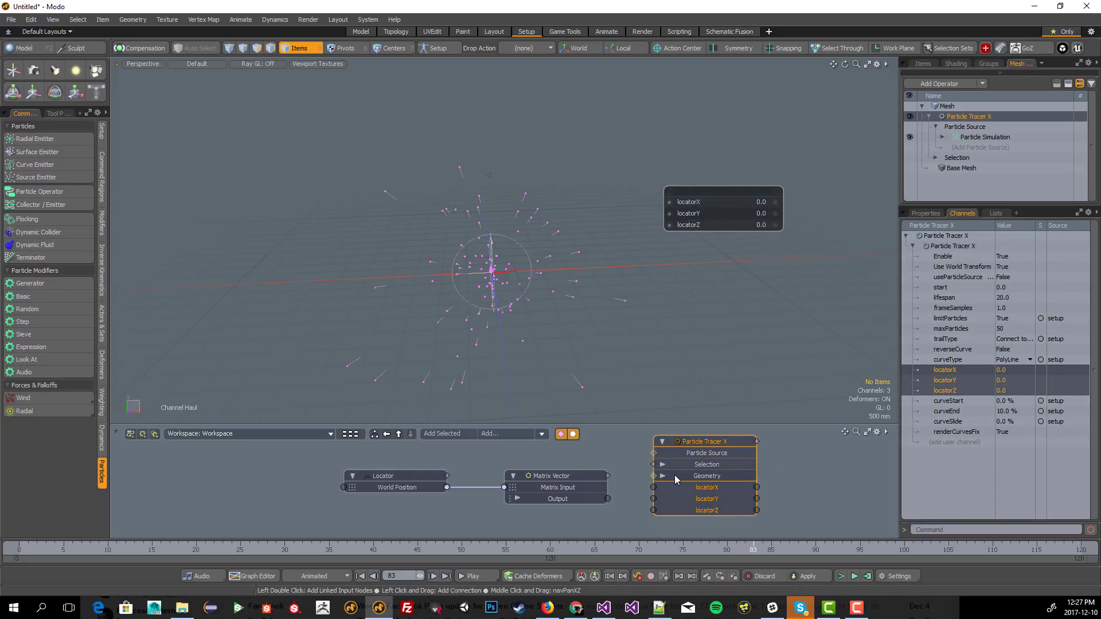
- Link Matrix Vector's Output X, Y and Z to locatorX, locatorY and locatorZ, and align the tracer node
{"action": "left_click", "coordinate": [605, 501]}
{"action": "left_click_drag", "start_coordinate": [607, 498], "coordinate": [653, 487]}
{"action": "left_click_drag", "start_coordinate": [607, 509], "coordinate": [641, 500]}
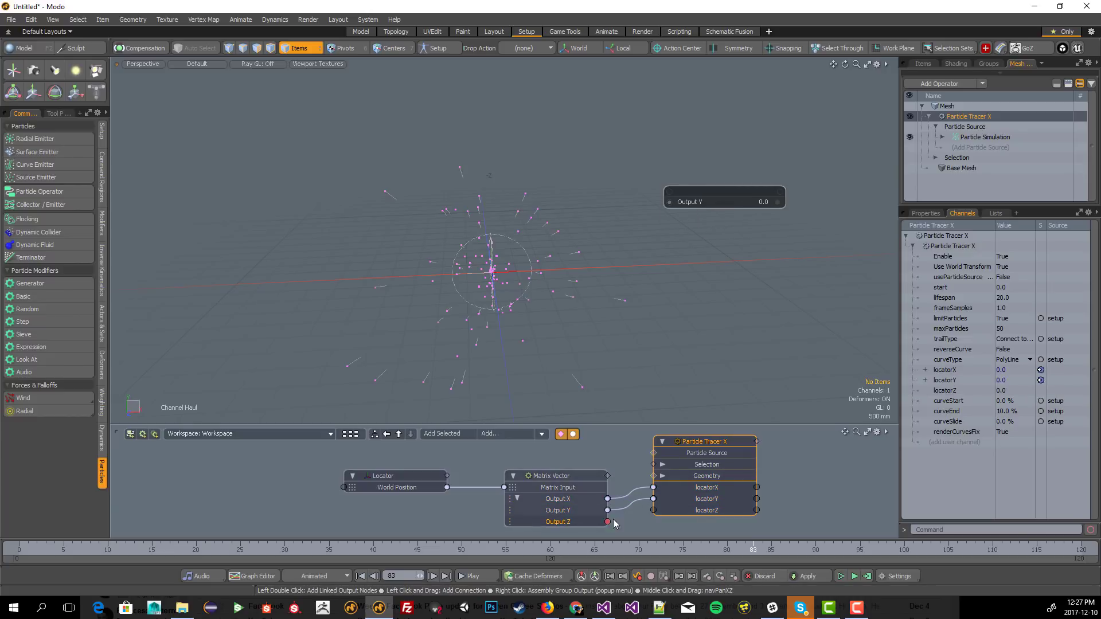
{"action": "left_click_drag", "start_coordinate": [739, 439], "coordinate": [740, 450]}
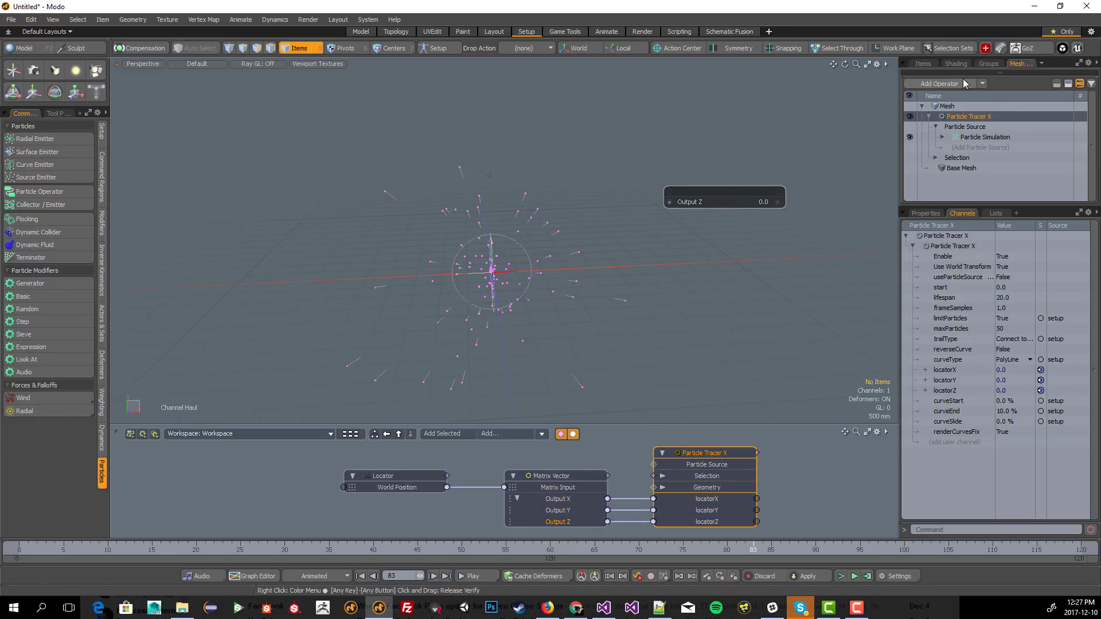
- Move the Locator away from the emitter to about X 3.74 m, Y 490 mm while playing the simulation
{"action": "left_click_drag", "start_coordinate": [963, 76], "coordinate": [963, 140]}
{"action": "left_click", "coordinate": [975, 113]}
{"action": "left_click_drag", "start_coordinate": [599, 251], "coordinate": [587, 253], "text": "alt+shift"}
{"action": "key", "text": "w"}
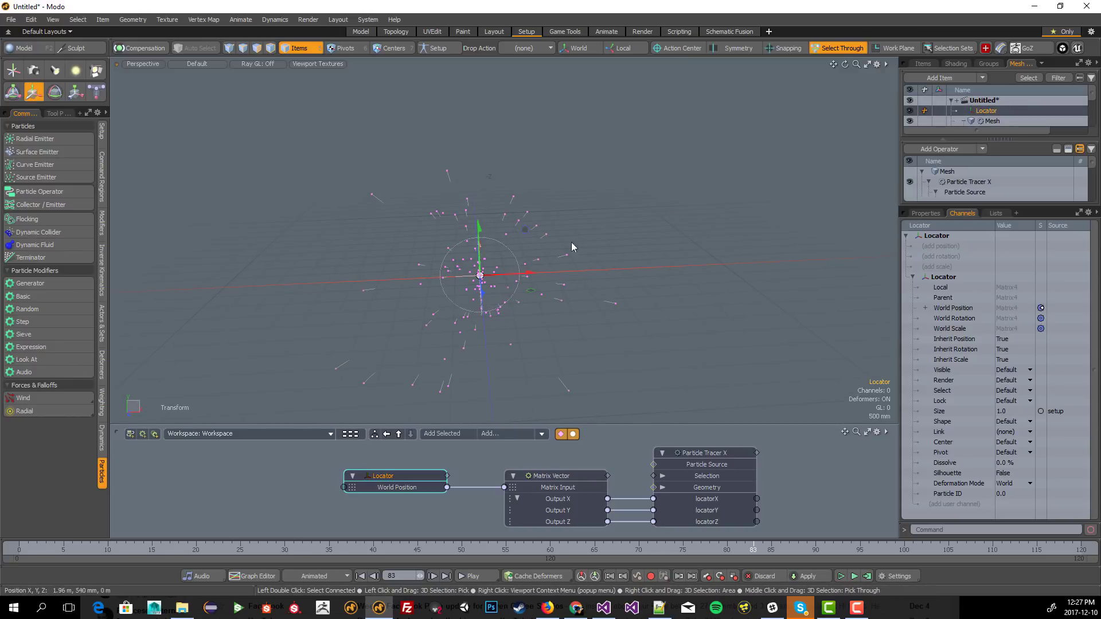
{"action": "left_click_drag", "start_coordinate": [526, 228], "coordinate": [707, 199]}
{"action": "left_click", "coordinate": [476, 575]}
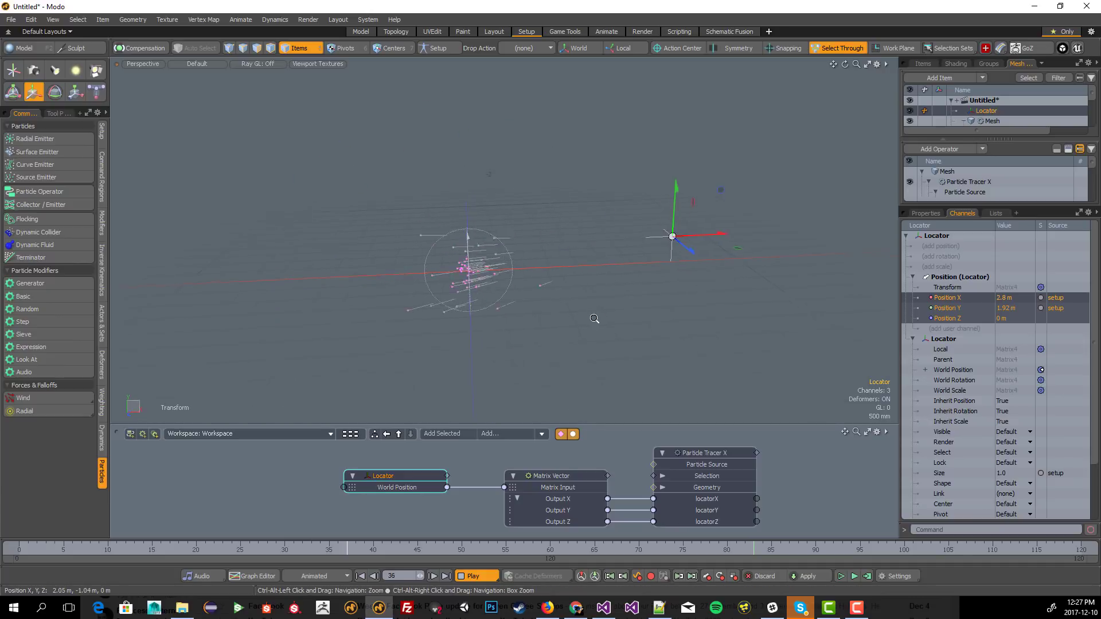
{"action": "left_click", "coordinate": [482, 576]}
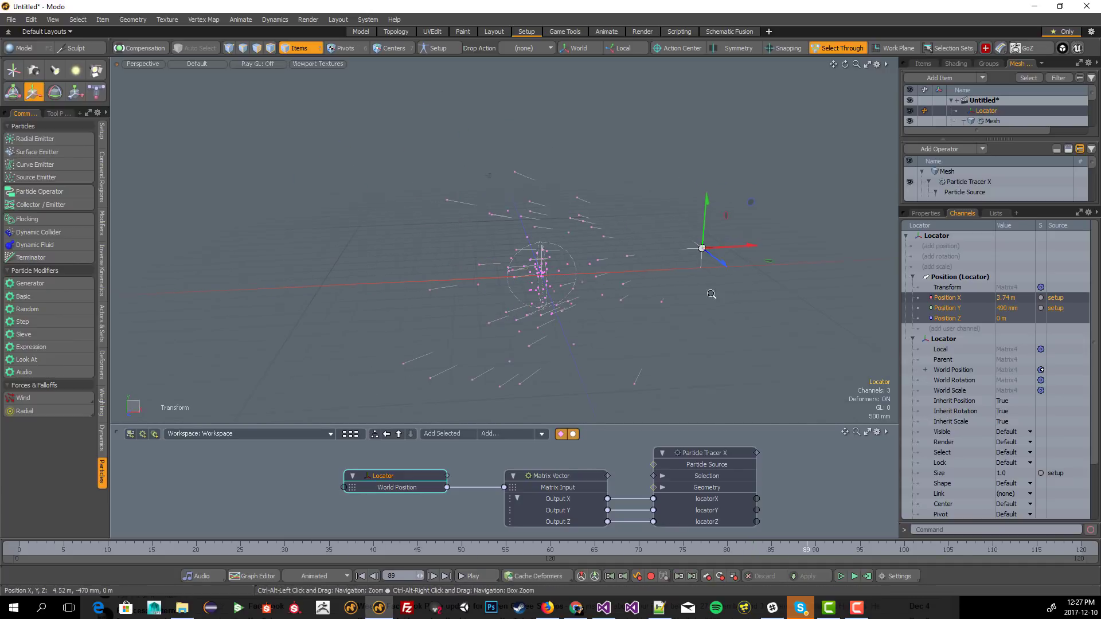
- Set the Trail Type of Particle Tracer X to Trace
{"action": "left_click", "coordinate": [925, 213]}
{"action": "left_click_drag", "start_coordinate": [962, 205], "coordinate": [962, 217]}
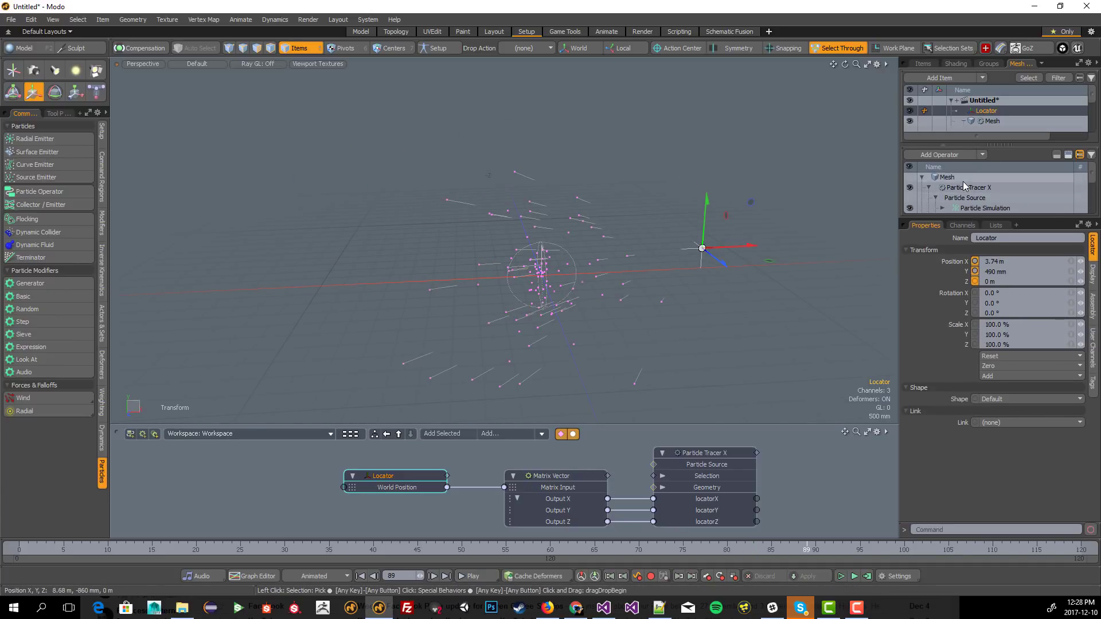
{"action": "left_click", "coordinate": [962, 184]}
{"action": "left_click_drag", "start_coordinate": [954, 143], "coordinate": [956, 73]}
{"action": "left_click_drag", "start_coordinate": [956, 219], "coordinate": [955, 189]}
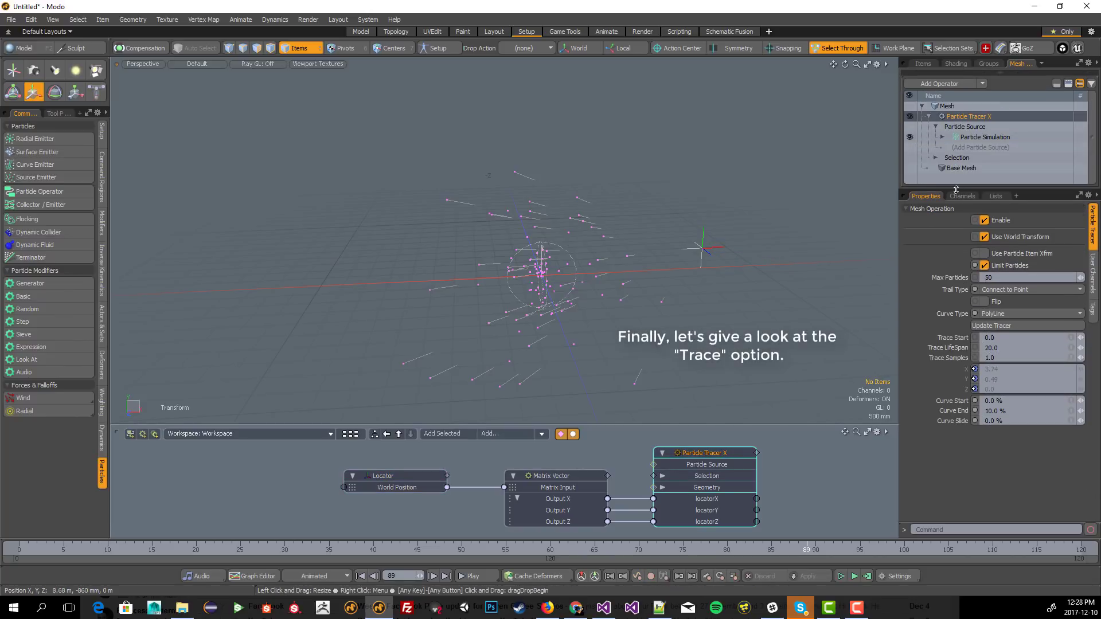
{"action": "left_click", "coordinate": [1037, 288]}
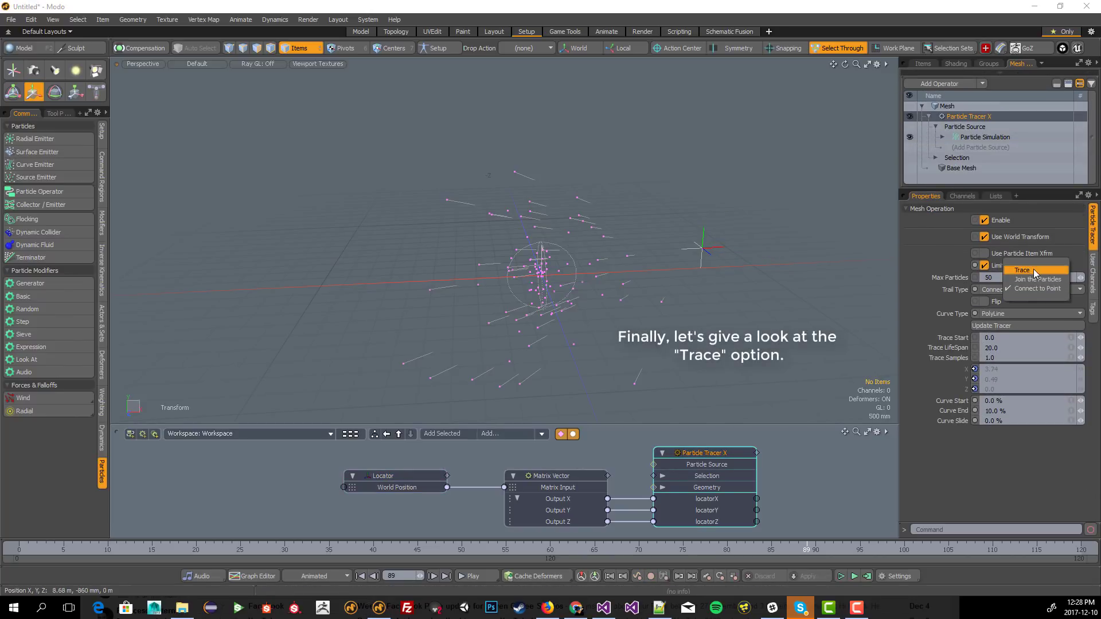
{"action": "left_click", "coordinate": [1033, 270]}
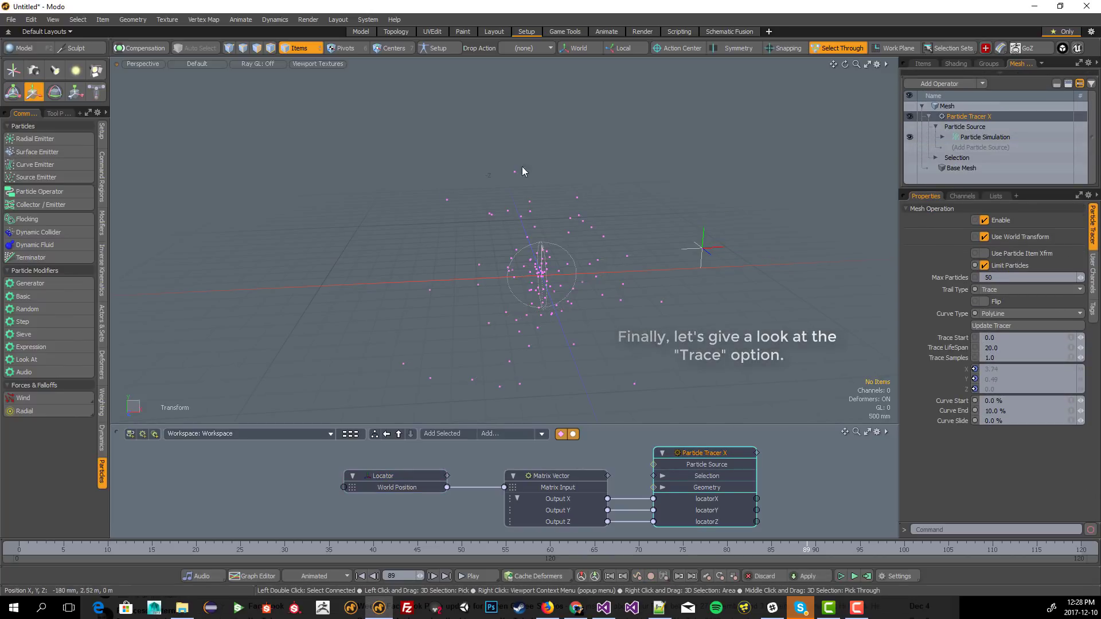
- Update the tracer and play the simulation to preview the particle trails
{"action": "left_click", "coordinate": [1023, 324]}
{"action": "left_click", "coordinate": [477, 576]}
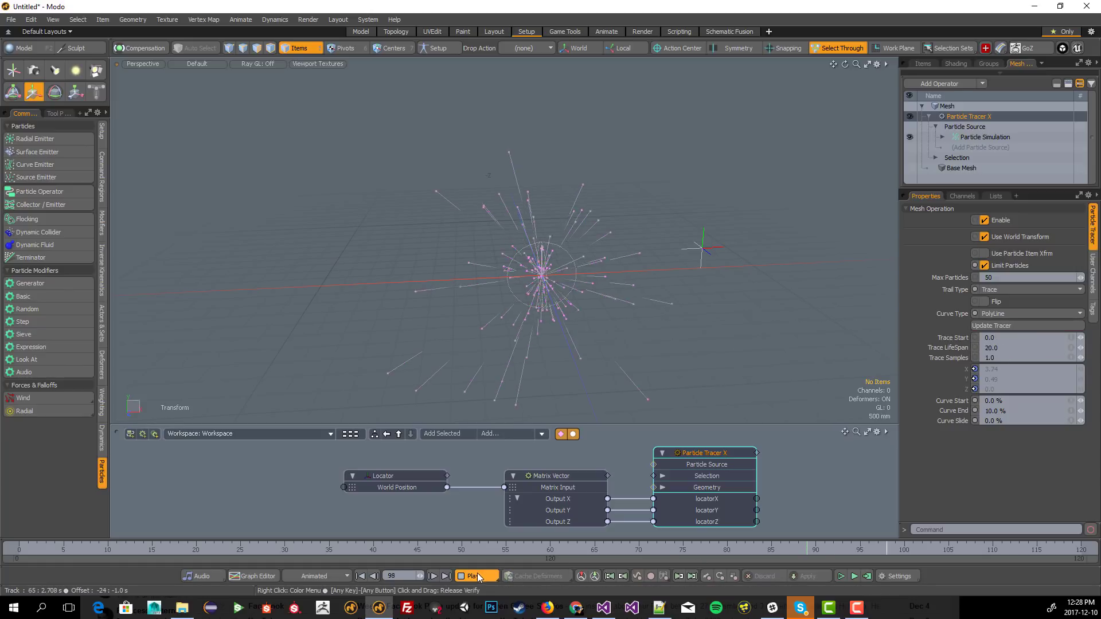
{"action": "left_click", "coordinate": [475, 574]}
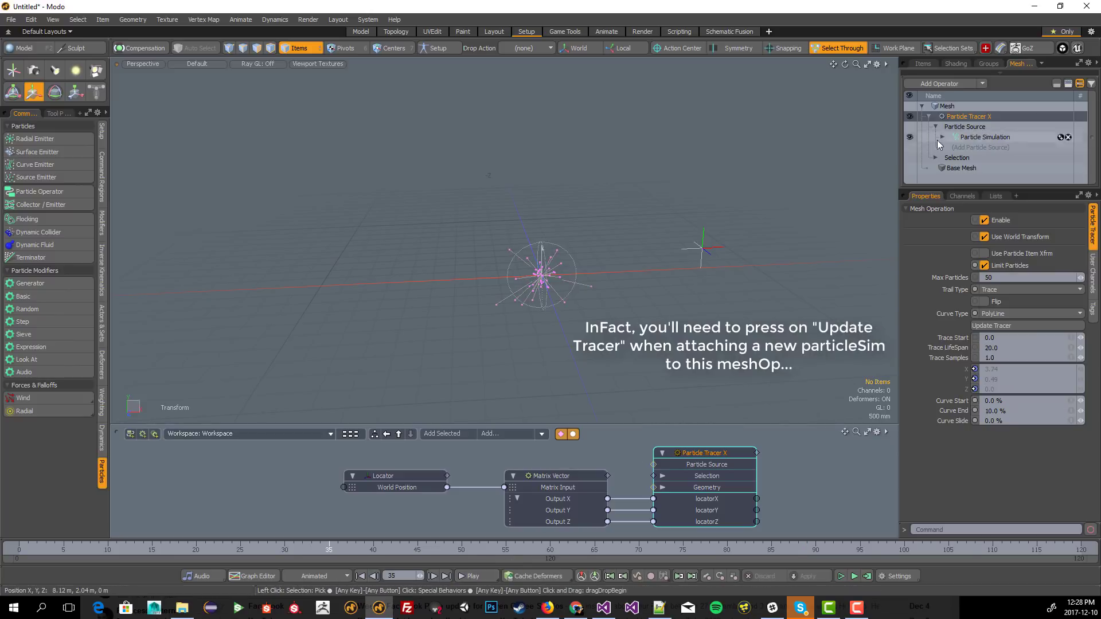
- Add a Turbulence force to the scene with the Particle Simulation item selected
{"action": "left_click", "coordinate": [959, 77]}
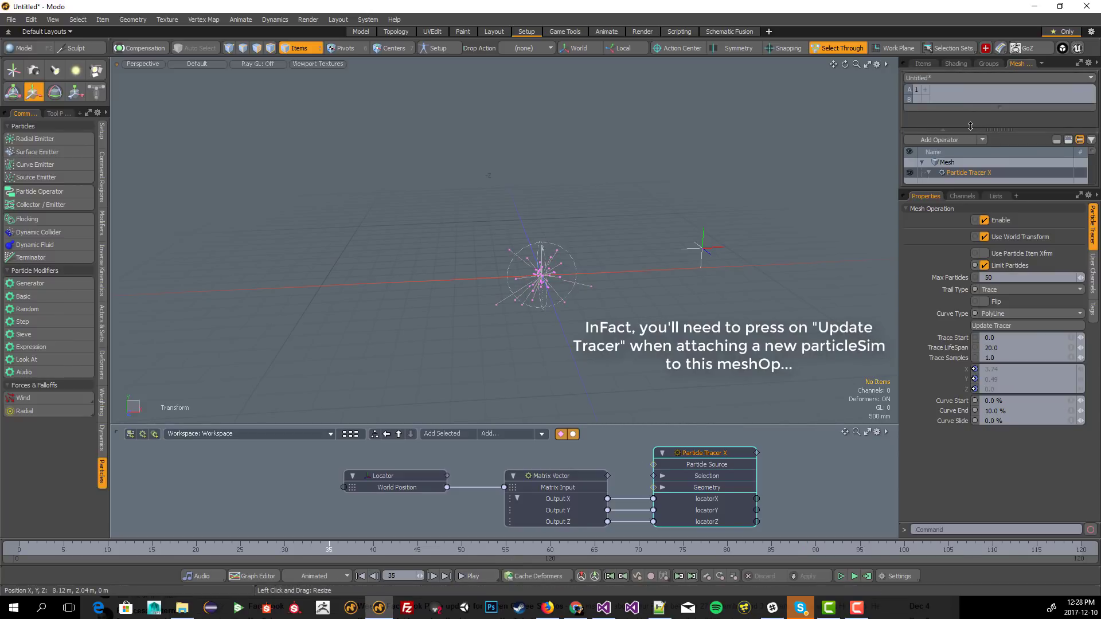
{"action": "left_click", "coordinate": [943, 131]}
{"action": "left_click", "coordinate": [924, 63]}
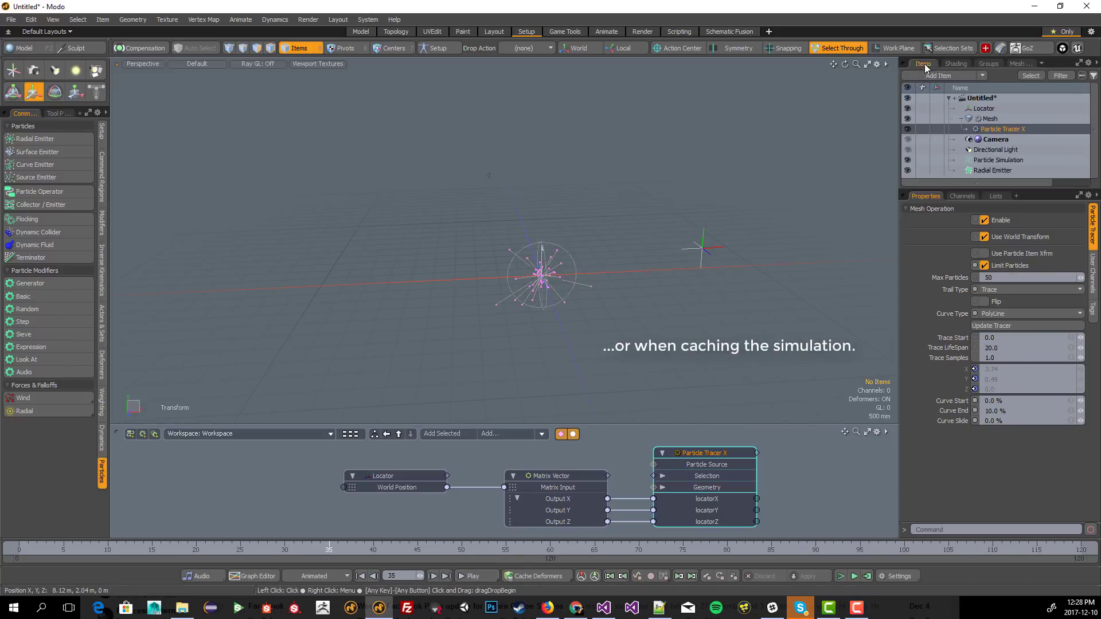
{"action": "left_click", "coordinate": [991, 161]}
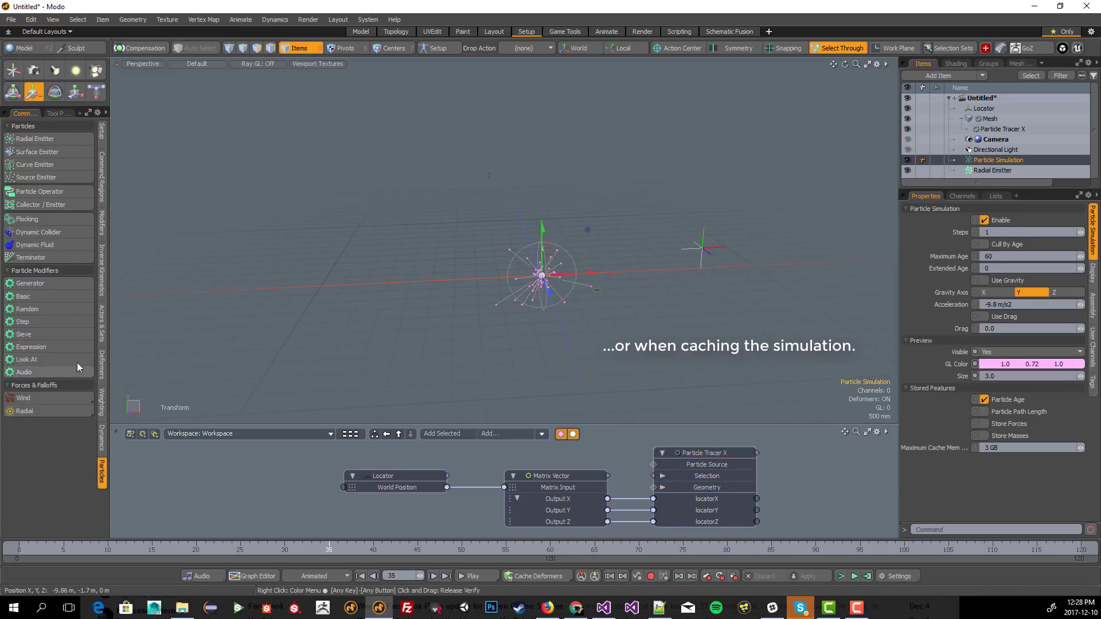
{"action": "left_click", "coordinate": [50, 397]}
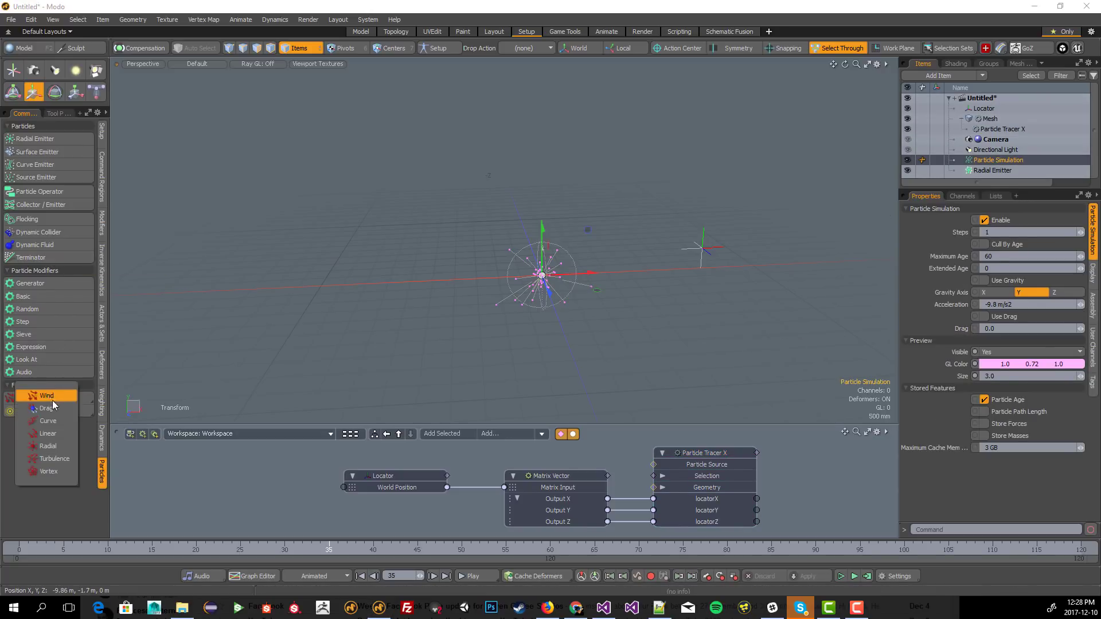
{"action": "left_click", "coordinate": [54, 462]}
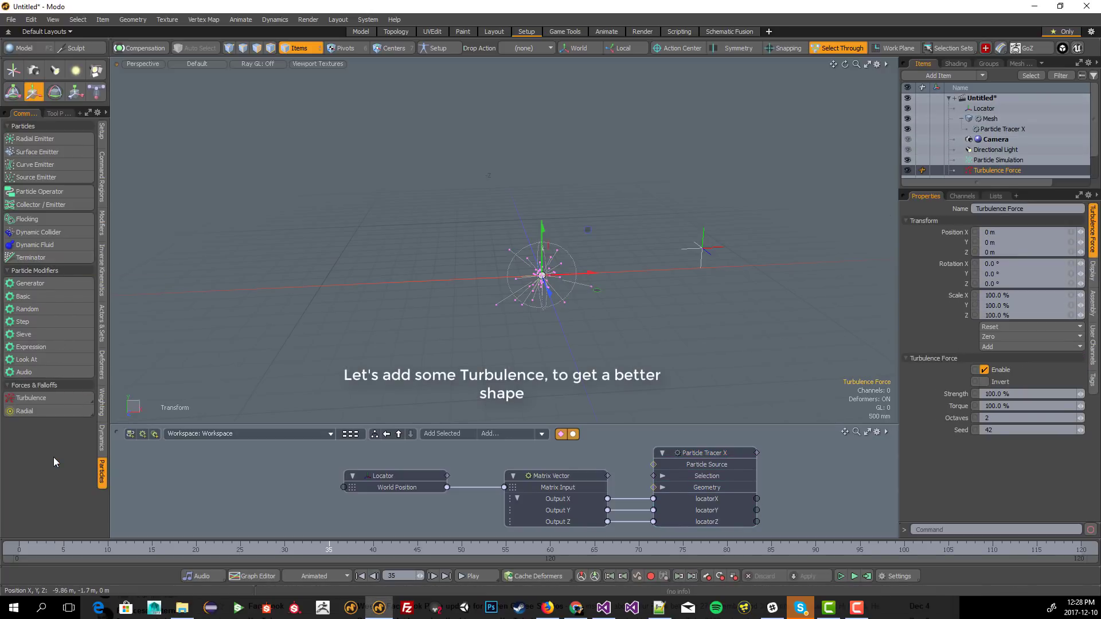
- Re-cache the particle simulation with the Turbulence force and play it to preview the particle motion
{"action": "left_click", "coordinate": [867, 576]}
{"action": "left_click", "coordinate": [812, 293]}
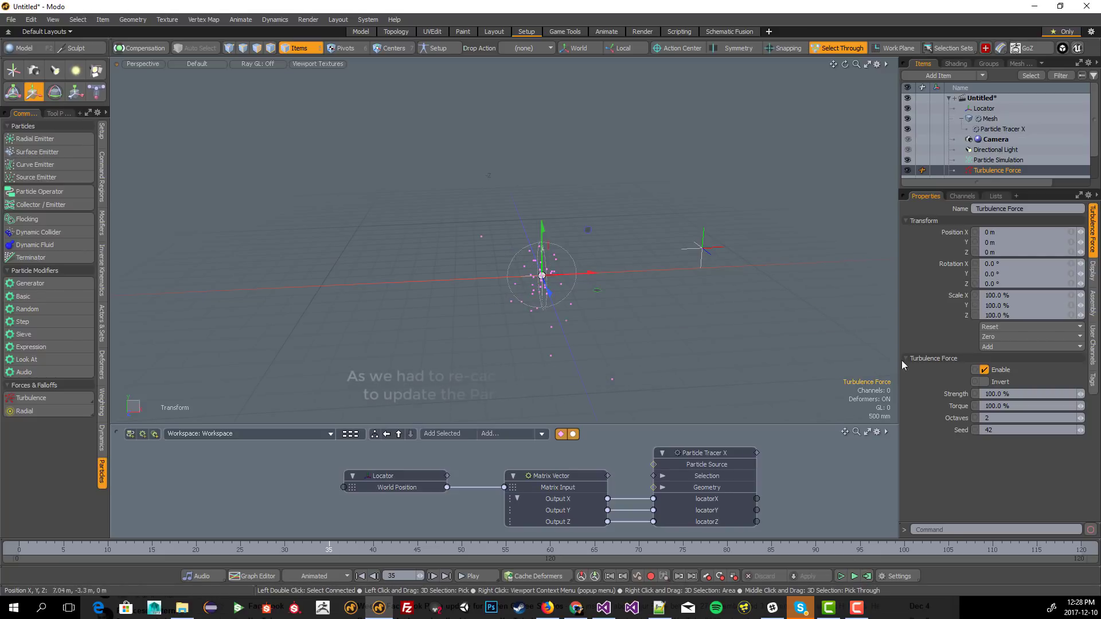
{"action": "left_click", "coordinate": [476, 576]}
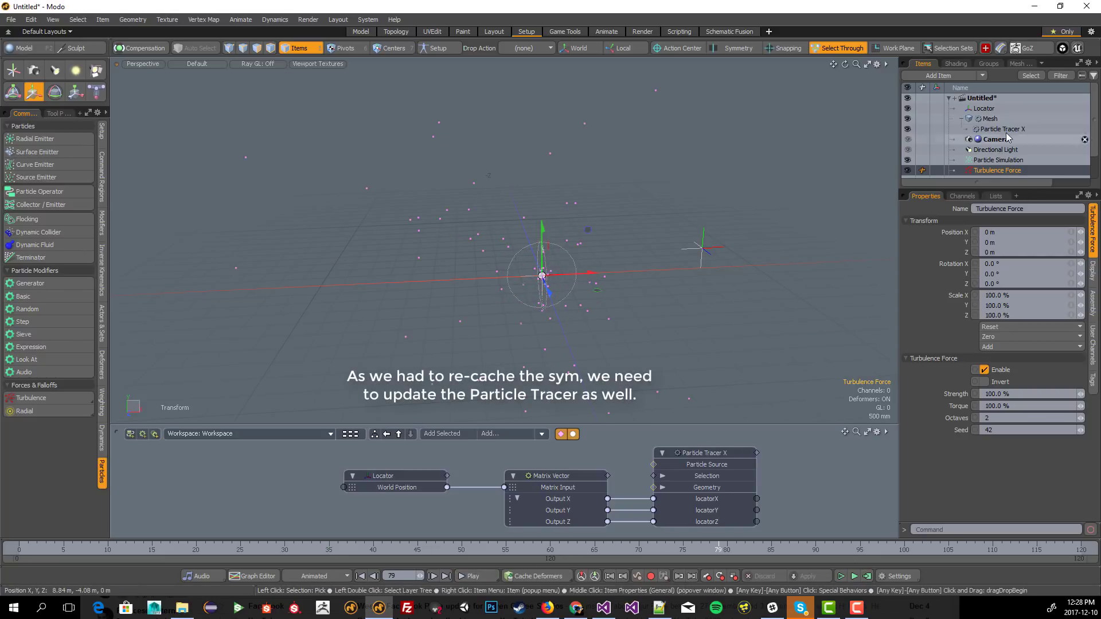
- Update the tracer of Particle Tracer X from the re-cached simulation and play the animation to preview the turbulent traces
{"action": "left_click", "coordinate": [998, 129]}
{"action": "left_click", "coordinate": [1042, 324]}
{"action": "left_click", "coordinate": [484, 576]}
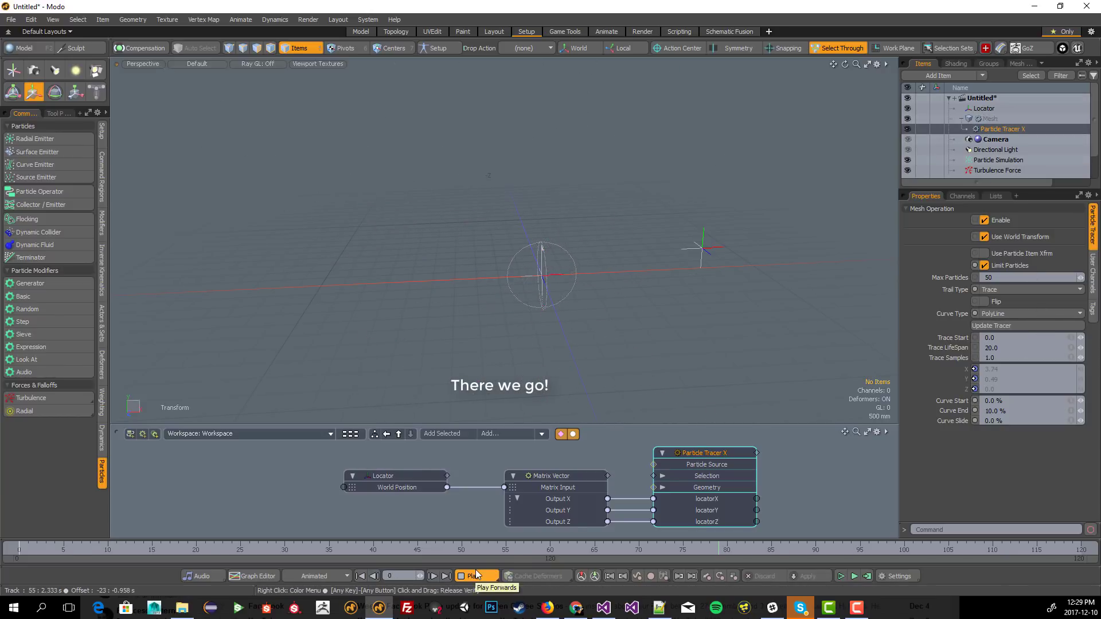
{"action": "left_click", "coordinate": [476, 576]}
- Try a Trace LifeSpan of 10 on Particle Tracer X to preview shorter traces
{"action": "scroll", "coordinate": [575, 278], "scroll_direction": "up", "scroll_amount": 3}
{"action": "left_click", "coordinate": [1002, 349]}
{"action": "type", "text": "10"}
{"action": "key", "text": "Return"}
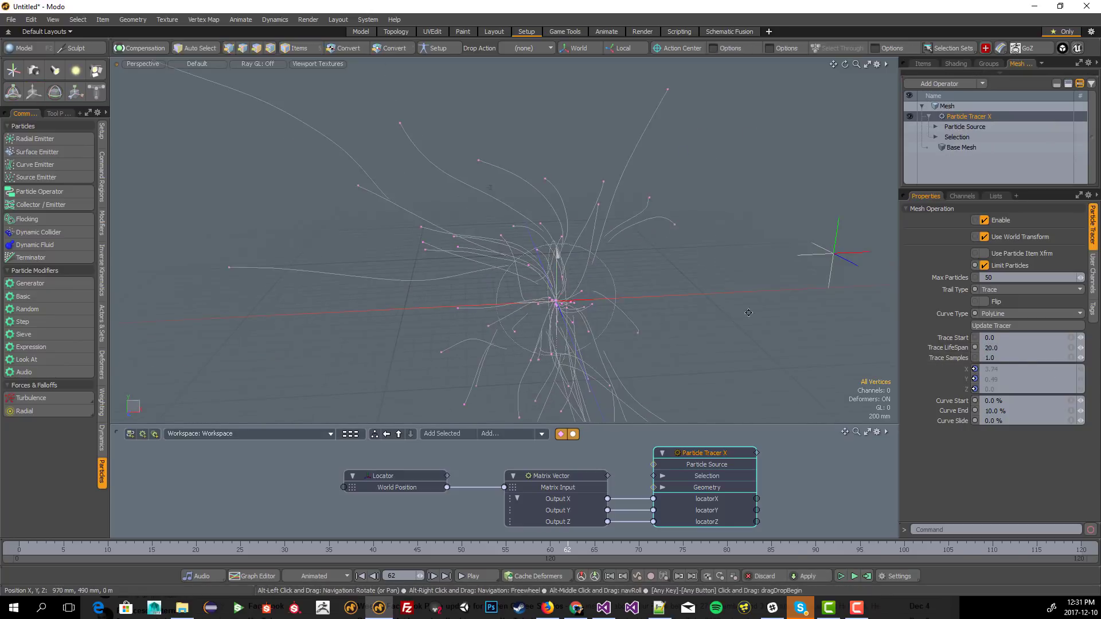
- Display the curve points of the active mesh in the 3D view with an independent point size of 6
{"action": "mouse_move", "coordinate": [748, 313]}
{"action": "left_mouse_down", "text": "alt"}
{"action": "mouse_move", "coordinate": [671, 233]}
{"action": "mouse_move", "coordinate": [683, 317]}
{"action": "mouse_move", "coordinate": [711, 298]}
{"action": "left_mouse_up", "text": "alt"}
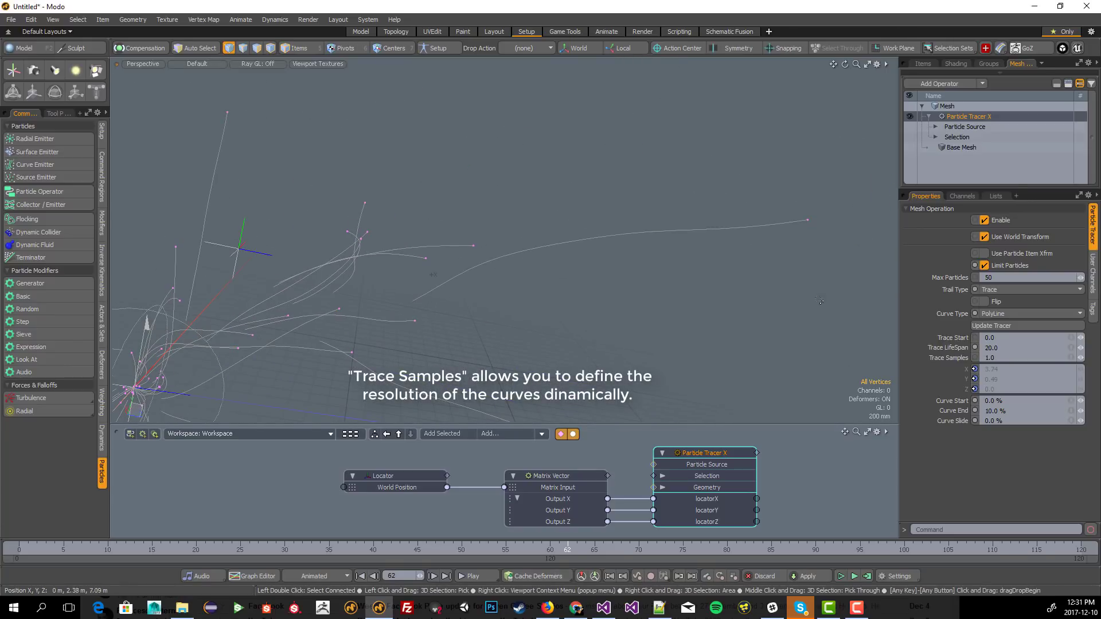
{"action": "key", "text": "o"}
{"action": "left_click", "coordinate": [768, 338]}
{"action": "left_click", "coordinate": [732, 317]}
{"action": "left_click", "coordinate": [758, 328]}
{"action": "type", "text": "6"}
{"action": "key", "text": "Return"}
{"action": "left_click_drag", "start_coordinate": [619, 304], "coordinate": [545, 333], "text": "alt"}
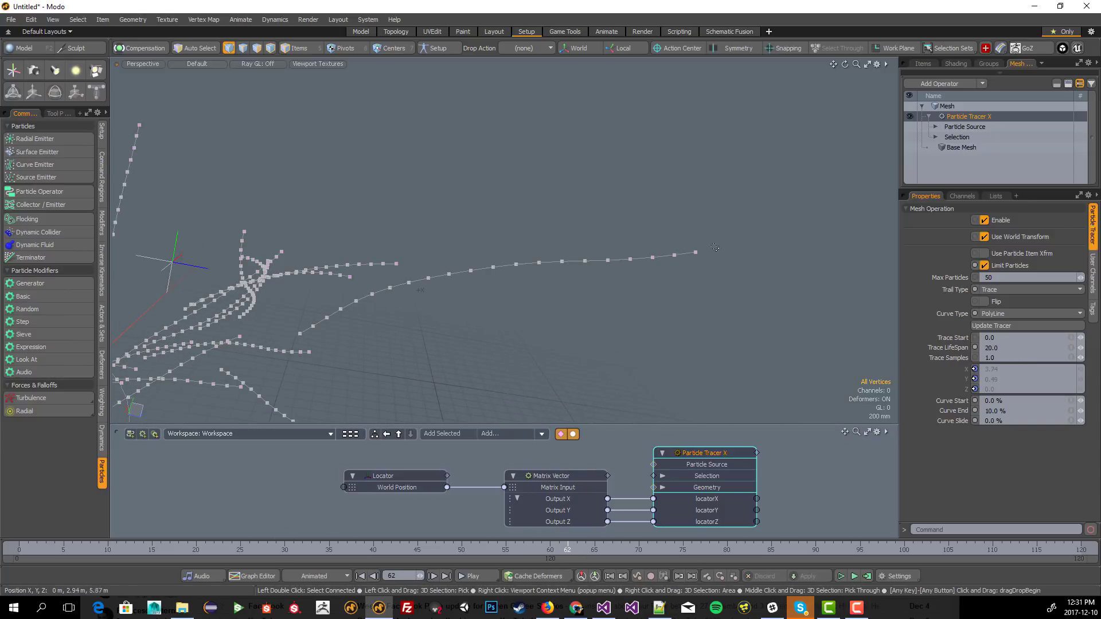
- Set Trace Samples of Particle Tracer X to 2 and back to 1 to compare the point density
{"action": "type", "text": "2"}
{"action": "key", "text": "Return"}
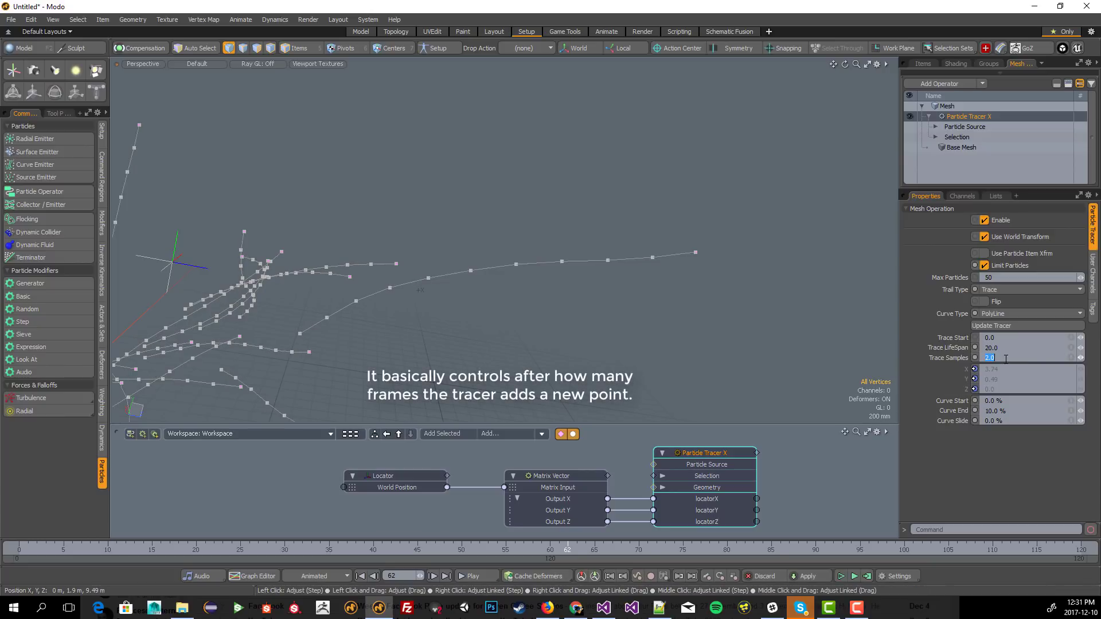
{"action": "type", "text": "1"}
{"action": "key", "text": "Return"}
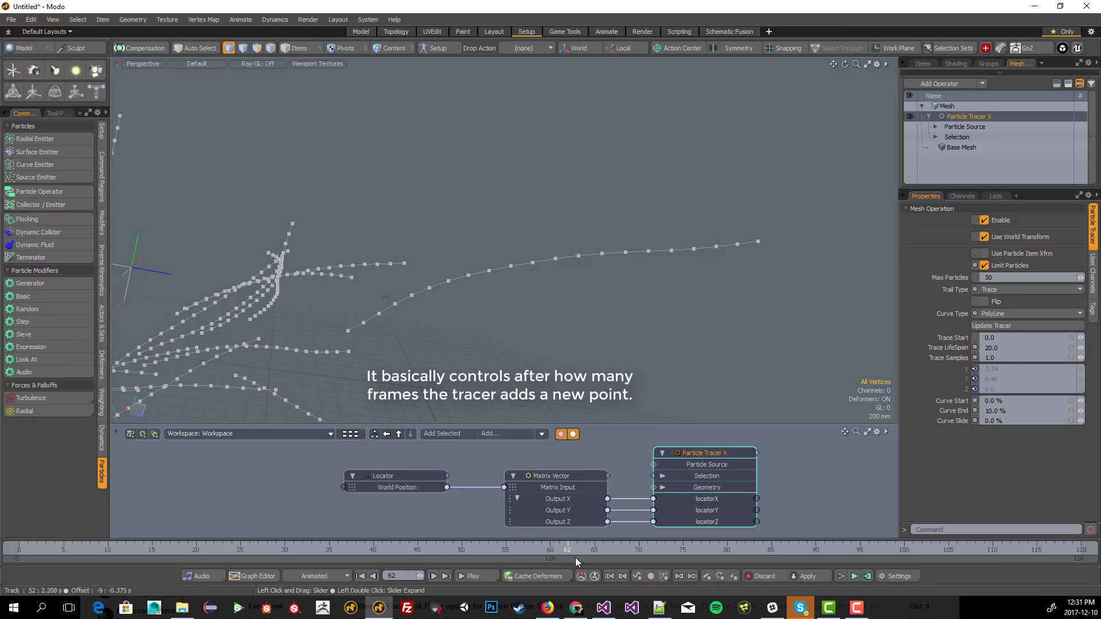
- Try sub-frame sampling with Trace Samples at 0.5, inspect the denser curves, and restore the value to 1.0
{"action": "left_click", "coordinate": [1012, 358]}
{"action": "type", "text": "."}
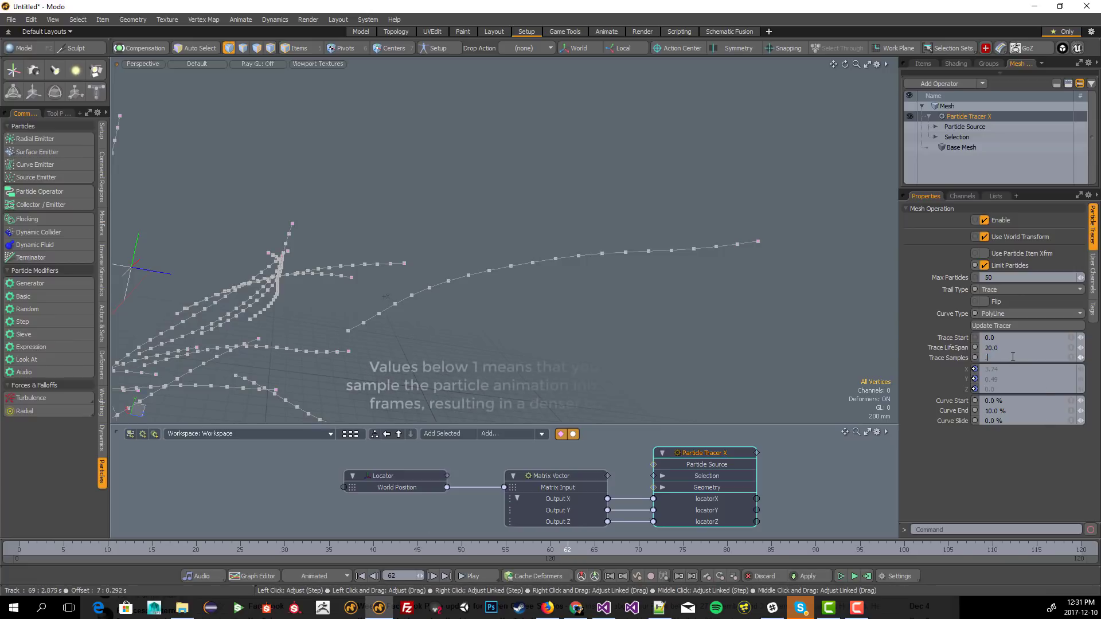
{"action": "type", "text": "5"}
{"action": "key", "text": "Return"}
{"action": "mouse_move", "coordinate": [590, 308]}
{"action": "left_mouse_down", "text": "ctrl+alt"}
{"action": "mouse_move", "coordinate": [700, 287]}
{"action": "mouse_move", "coordinate": [516, 310]}
{"action": "mouse_move", "coordinate": [597, 190]}
{"action": "mouse_move", "coordinate": [649, 180]}
{"action": "left_mouse_up", "text": "ctrl+alt"}
{"action": "key", "text": "Return"}
- Turn off the enlarged curve points in the 3D view and play the animation to preview the traces
{"action": "key", "text": "o"}
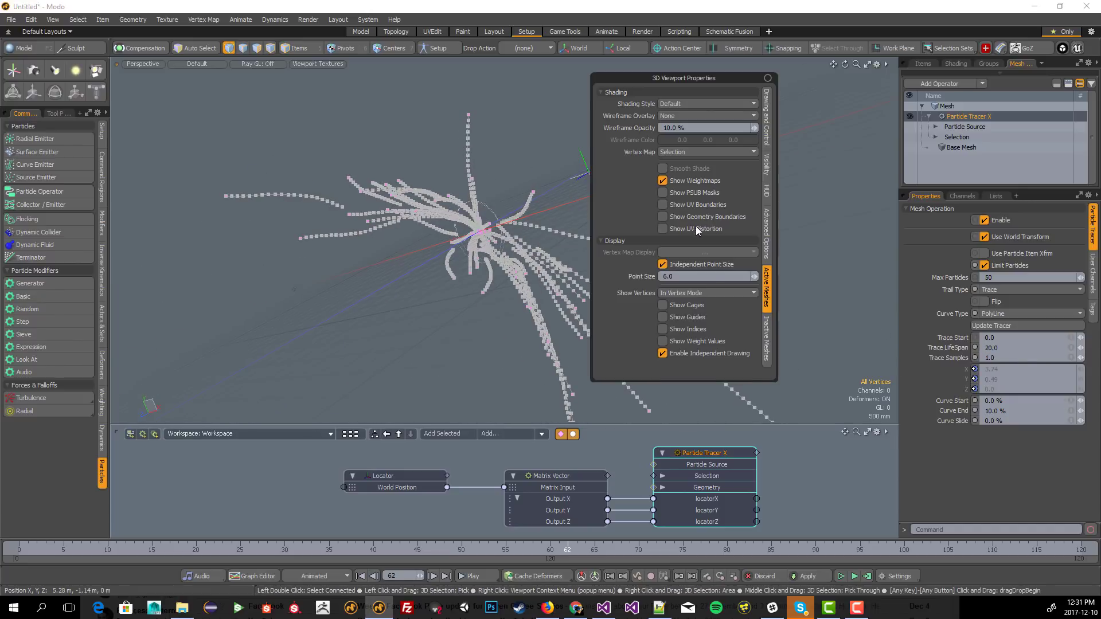
{"action": "left_click", "coordinate": [711, 302]}
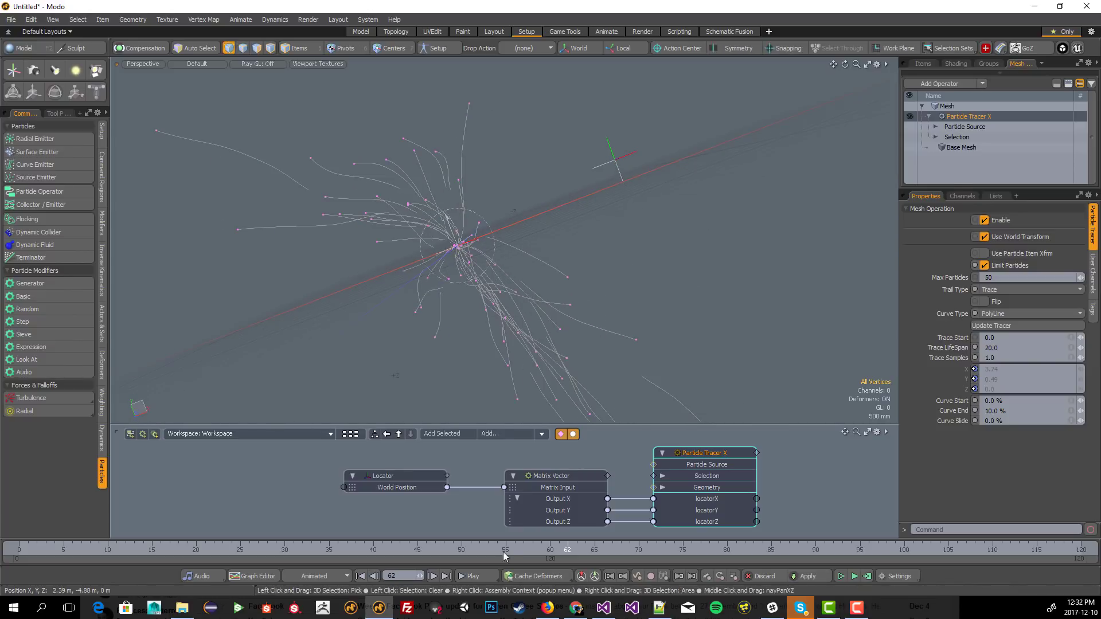
{"action": "left_click", "coordinate": [479, 576]}
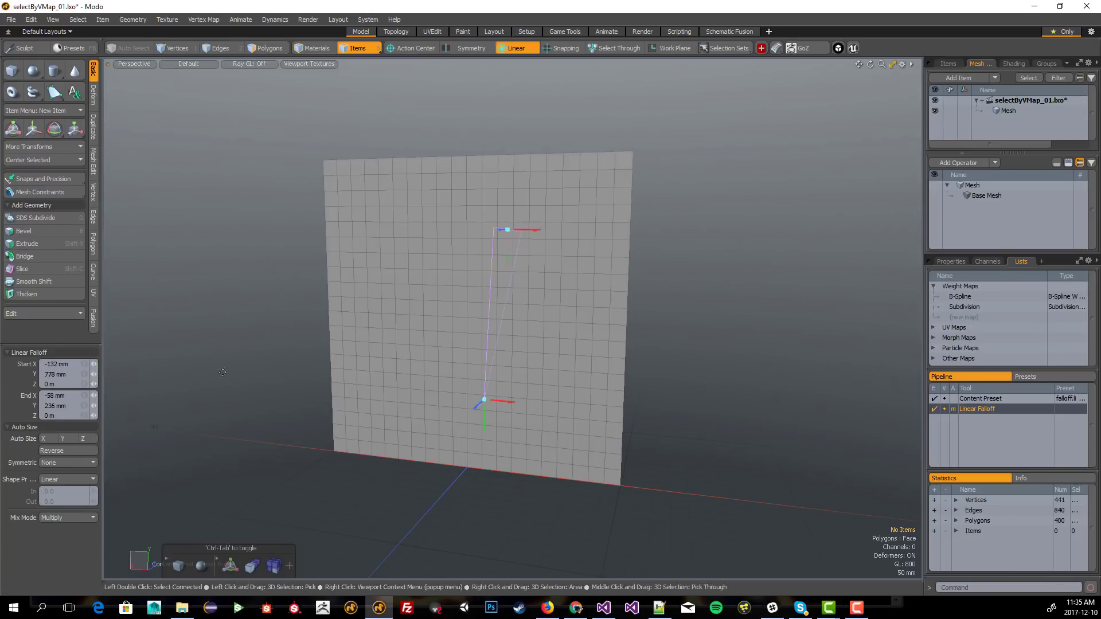
- Fit the linear falloff to the plane along the reversed Y axis and create a weight map named Weight with value 1.0
{"action": "left_click", "coordinate": [62, 438]}
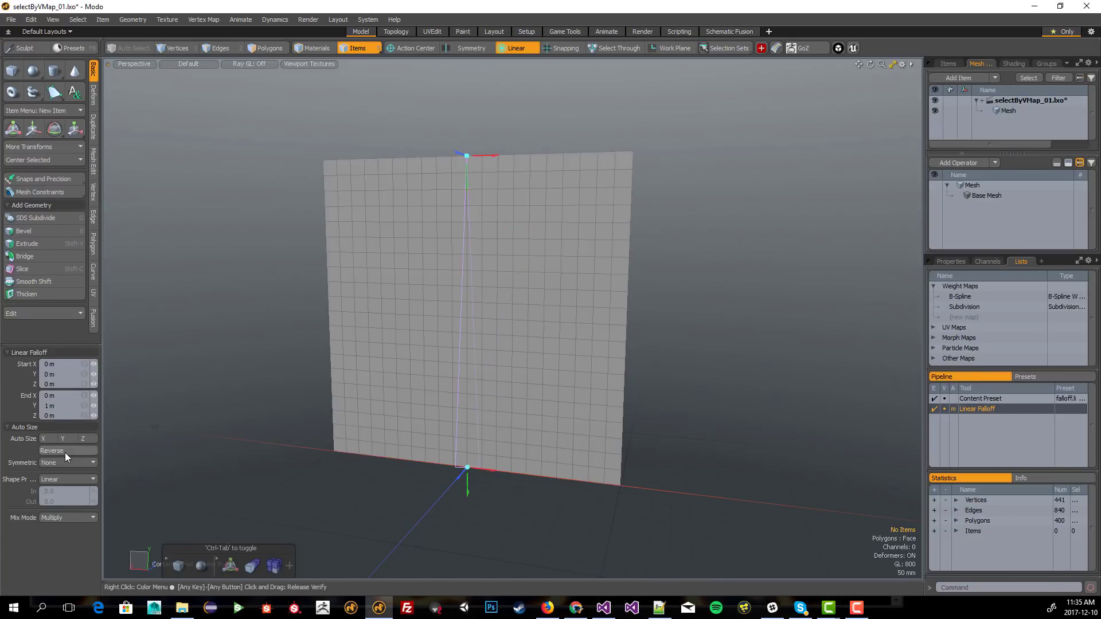
{"action": "left_click", "coordinate": [968, 317]}
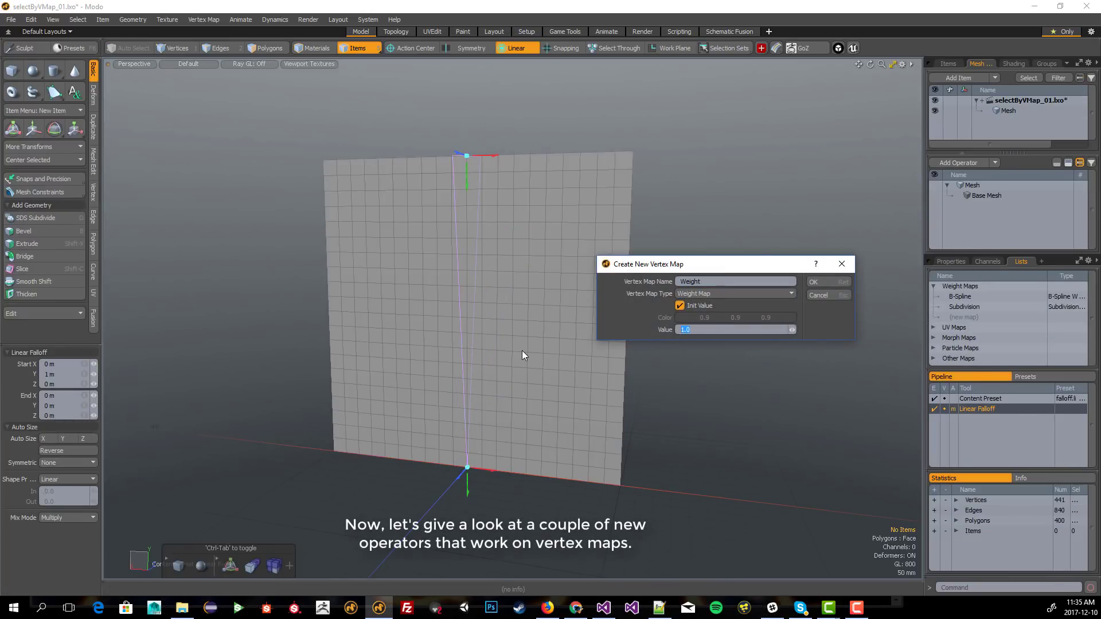
{"action": "left_click", "coordinate": [814, 282]}
- Apply a 100% vertex weight to the Weight map through the linear falloff and turn the falloff off
{"action": "key", "text": "shift+w"}
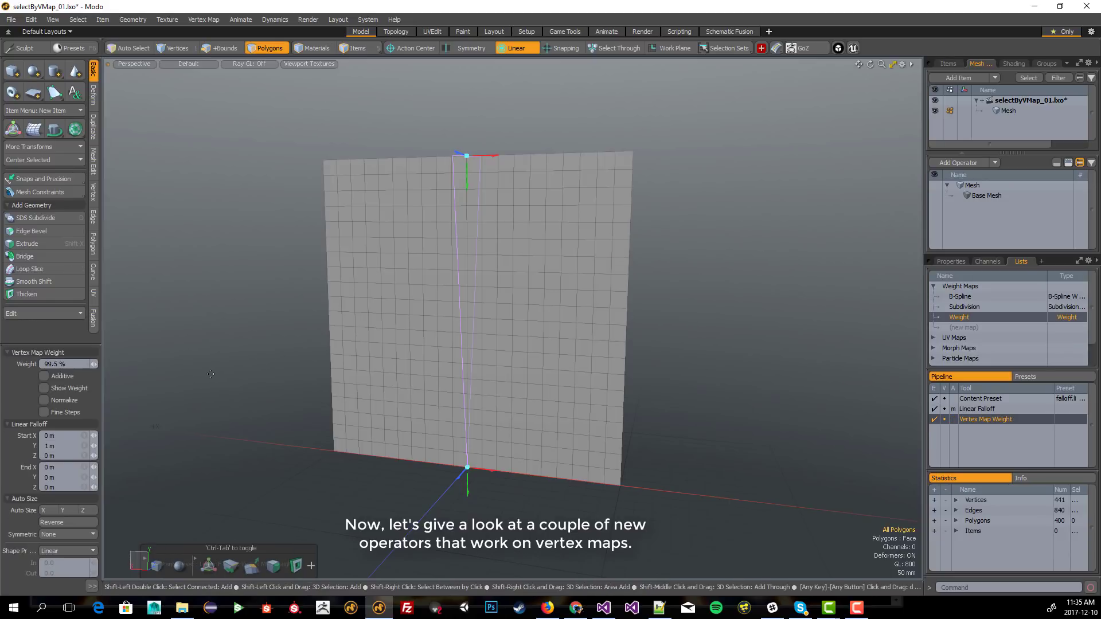
{"action": "left_click", "coordinate": [64, 364]}
{"action": "type", "text": "100"}
{"action": "left_click", "coordinate": [201, 334]}
{"action": "key", "text": "q"}
{"action": "left_click", "coordinate": [516, 49]}
{"action": "left_click", "coordinate": [516, 59]}
{"action": "key", "text": "ctrl+2"}
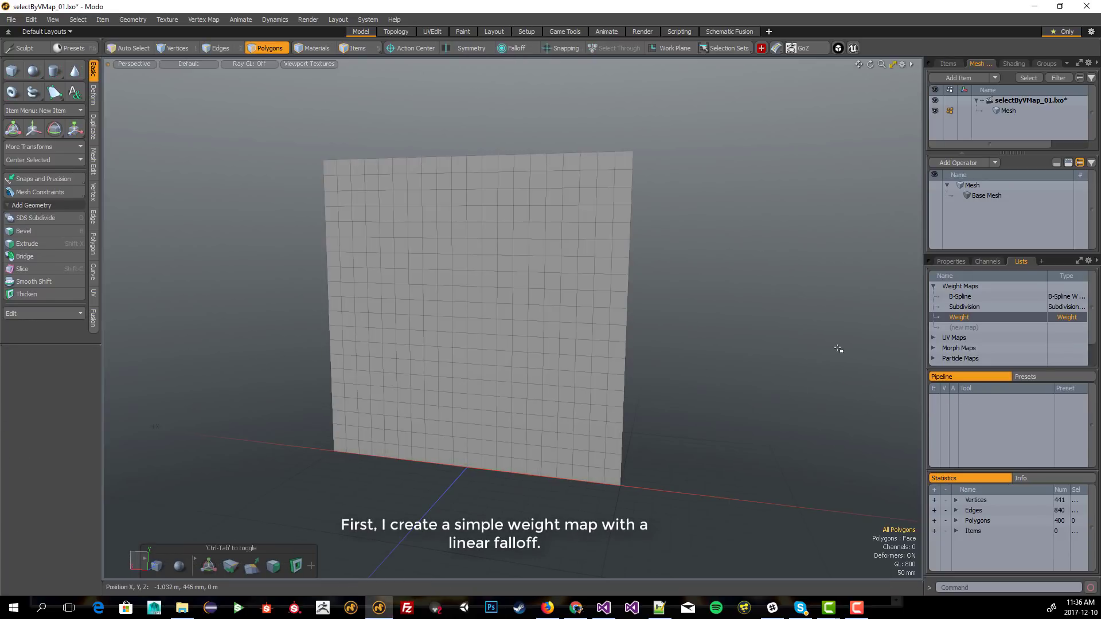
- Add a Polygon Bevel operator to the plane with a shift of 24 mm and an inset of 8.8 mm
{"action": "left_click", "coordinate": [964, 163]}
{"action": "left_click", "coordinate": [847, 114]}
{"action": "double_click", "coordinate": [847, 115]}
{"action": "left_click", "coordinate": [1024, 412]}
{"action": "left_click_drag", "start_coordinate": [515, 321], "coordinate": [520, 320]}
{"action": "left_click_drag", "start_coordinate": [451, 323], "coordinate": [444, 325]}
- Add a Select By Vertex Map X operator to the Polygon Bevel's selection and set its Weight Map to Weight
{"action": "left_click", "coordinate": [953, 196]}
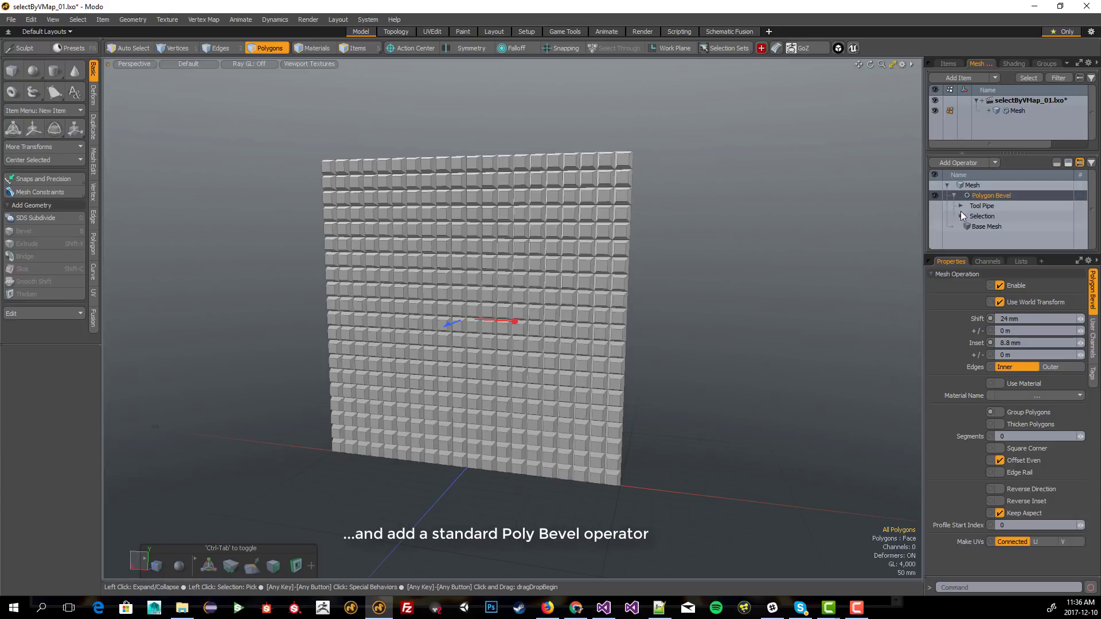
{"action": "left_click", "coordinate": [961, 216]}
{"action": "left_click", "coordinate": [995, 226]}
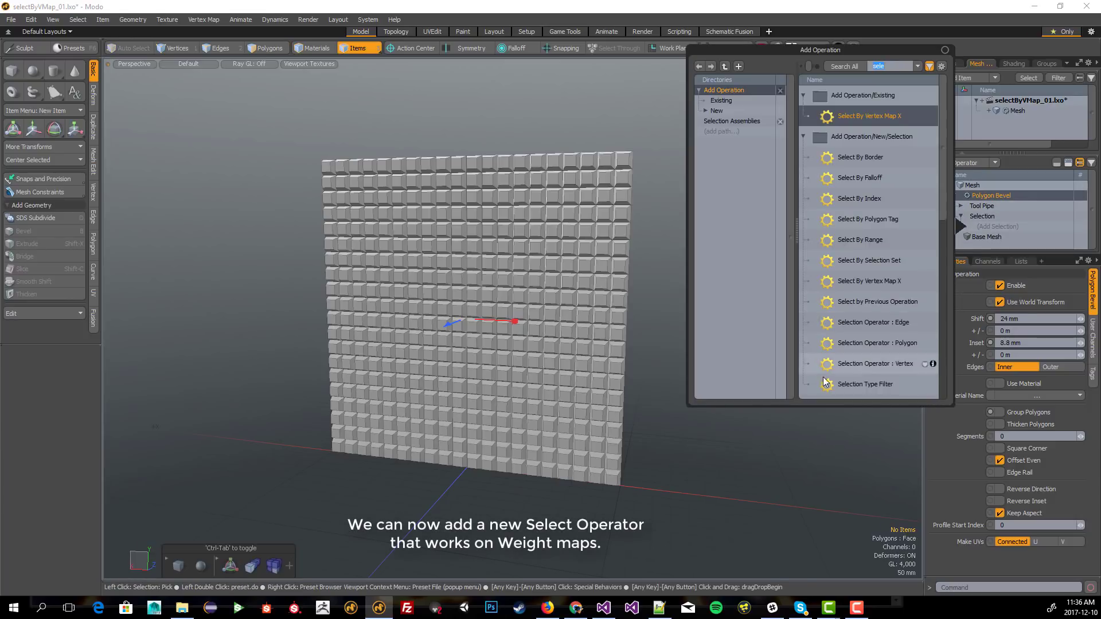
{"action": "double_click", "coordinate": [885, 280]}
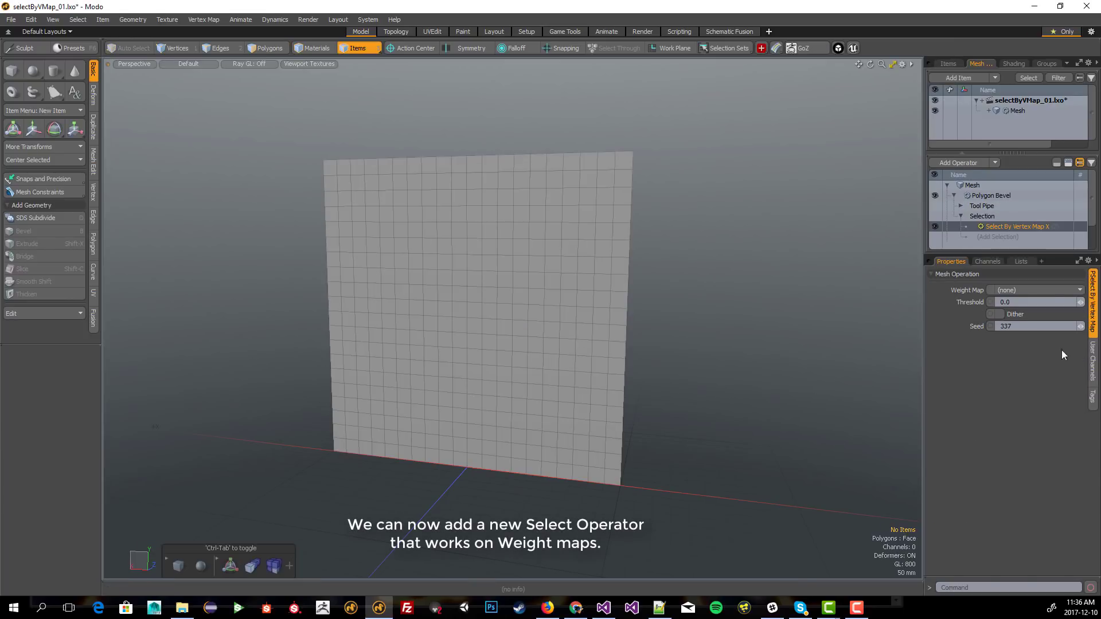
{"action": "left_click", "coordinate": [1053, 311]}
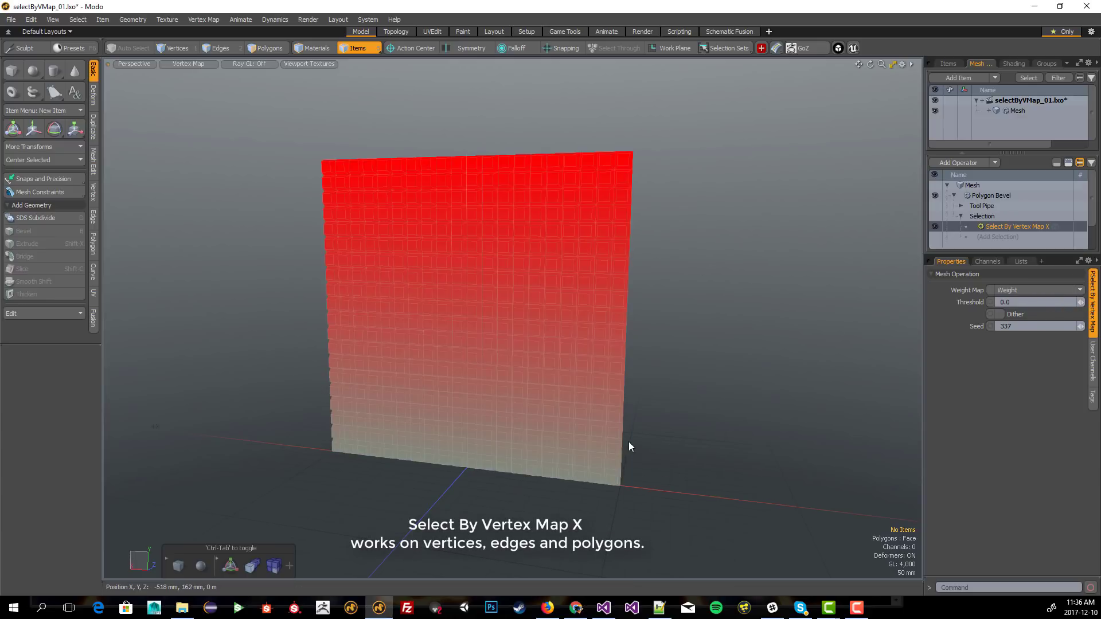
- Vary the Threshold of Select By Vertex Map X interactively to preview how it limits the beveled polygons
{"action": "left_click", "coordinate": [985, 303]}
{"action": "key", "text": "c"}
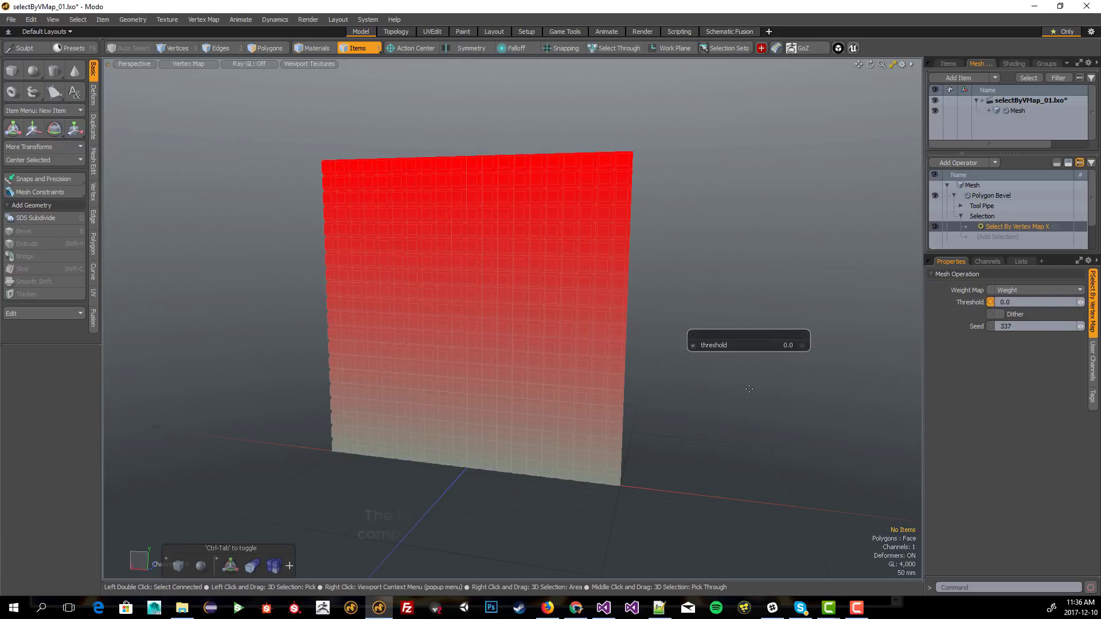
{"action": "left_click_drag", "start_coordinate": [710, 348], "coordinate": [717, 347]}
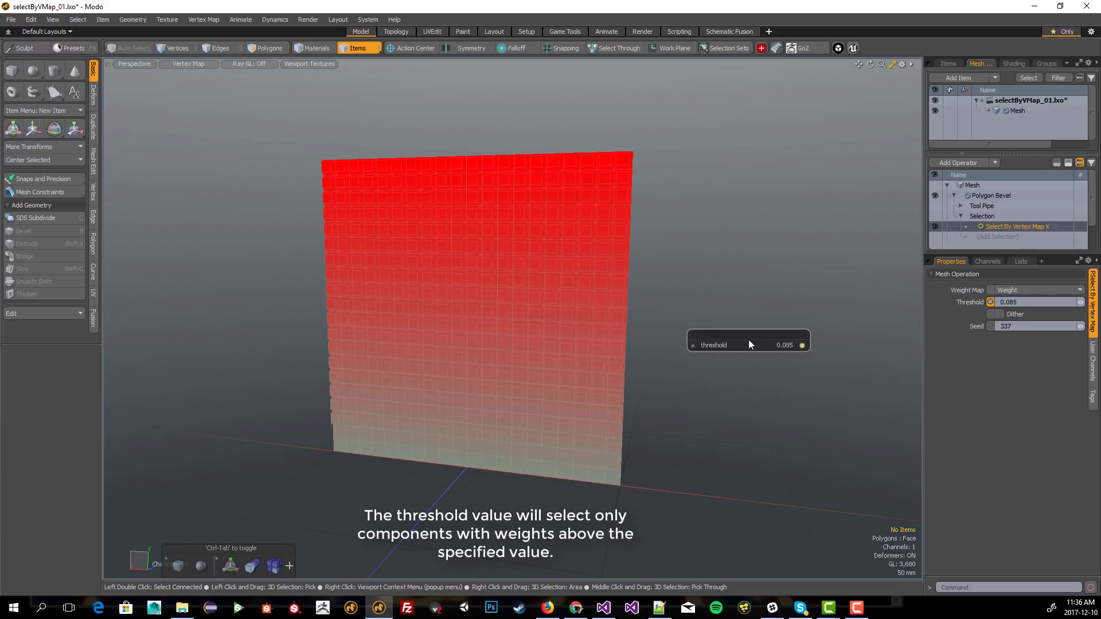
{"action": "left_click_drag", "start_coordinate": [739, 351], "coordinate": [482, 371]}
- Try a Threshold of 0.5 on Select By Vertex Map X and return the value to 0
{"action": "left_click", "coordinate": [786, 345]}
{"action": "type", "text": ".5"}
{"action": "key", "text": "Return"}
{"action": "left_click", "coordinate": [784, 346]}
{"action": "type", "text": "0.114"}
{"action": "key", "text": "Return"}
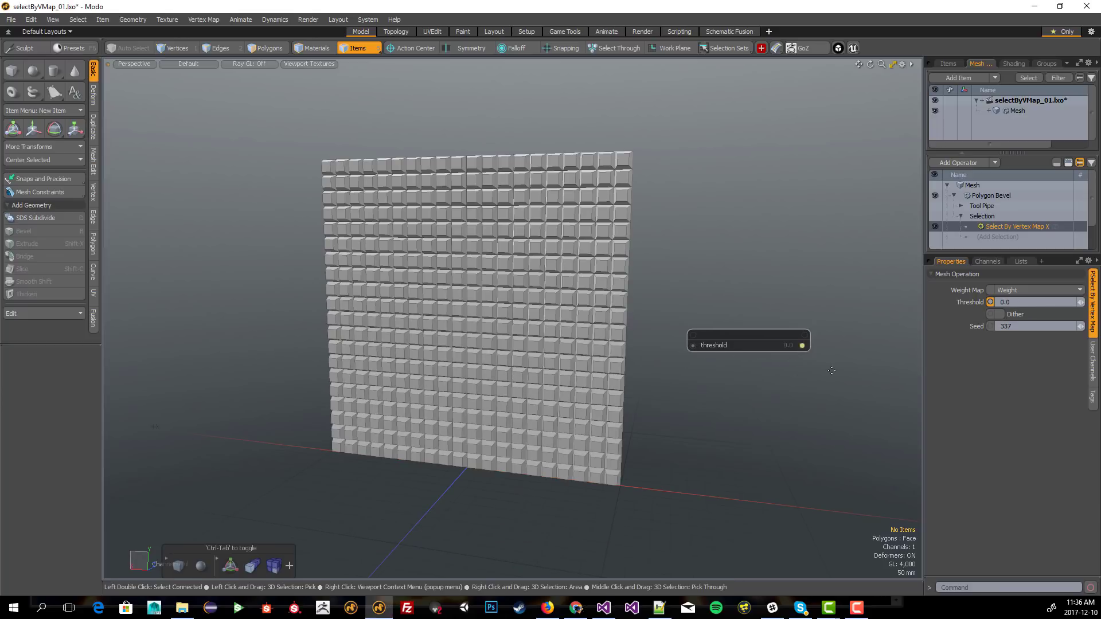
- Enable Dither on Select By Vertex Map X and vary its Seed interactively to change the random selection
{"action": "left_click", "coordinate": [999, 314]}
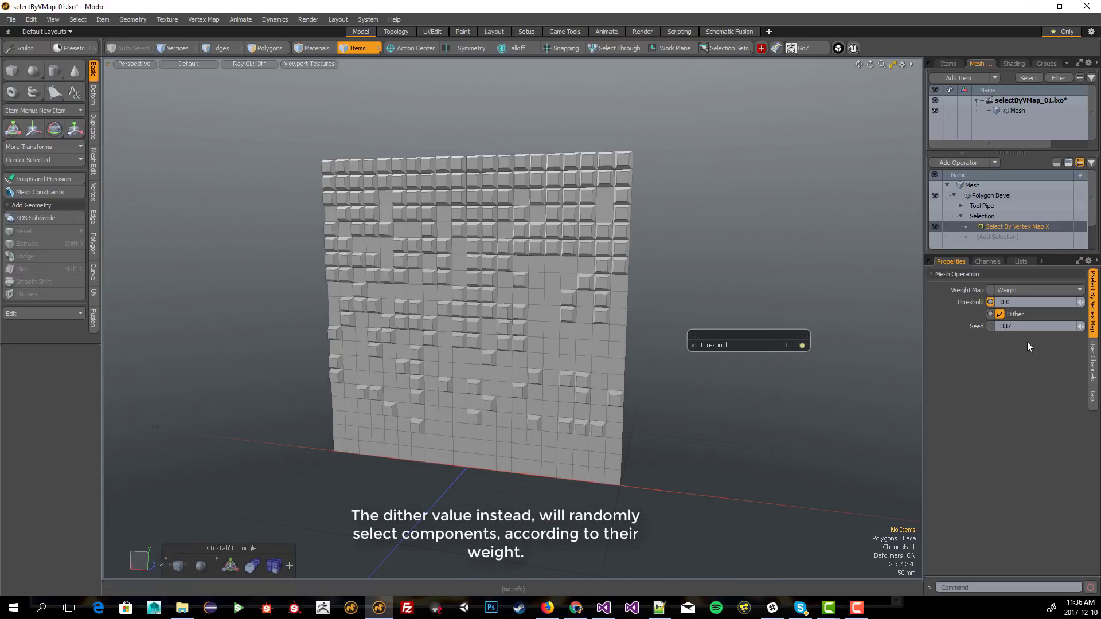
{"action": "left_click", "coordinate": [977, 326]}
{"action": "left_click_drag", "start_coordinate": [704, 346], "coordinate": [731, 346]}
{"action": "left_click", "coordinate": [976, 302]}
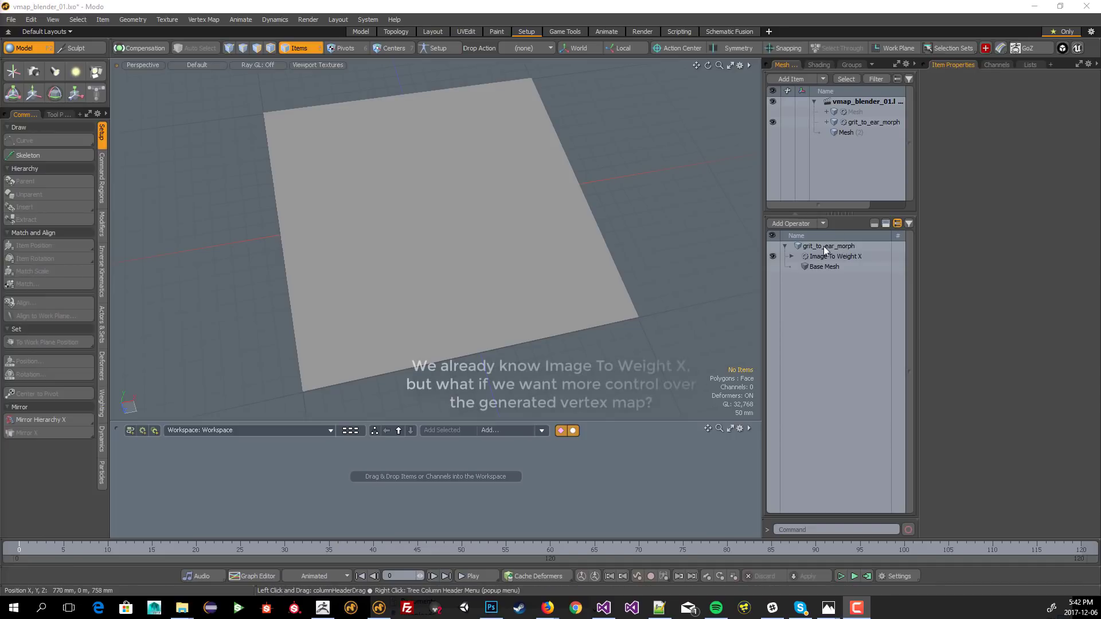
- Show the Pic RGBA map of Image To Weight X and add a Vertex Map Blender X operator above it
{"action": "left_click", "coordinate": [826, 257]}
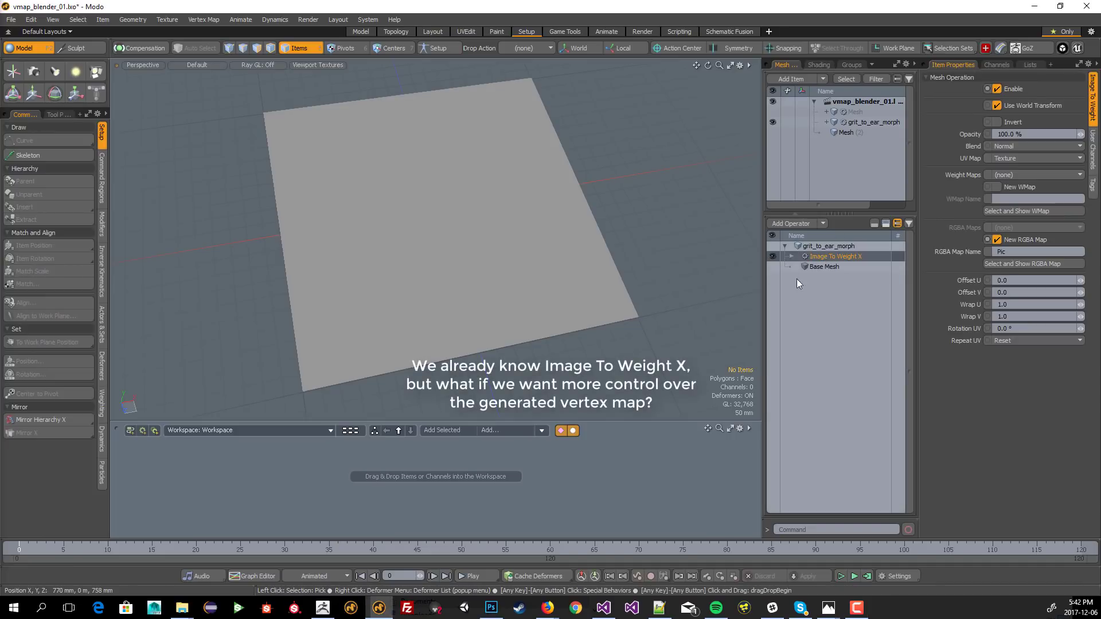
{"action": "left_click", "coordinate": [1044, 262]}
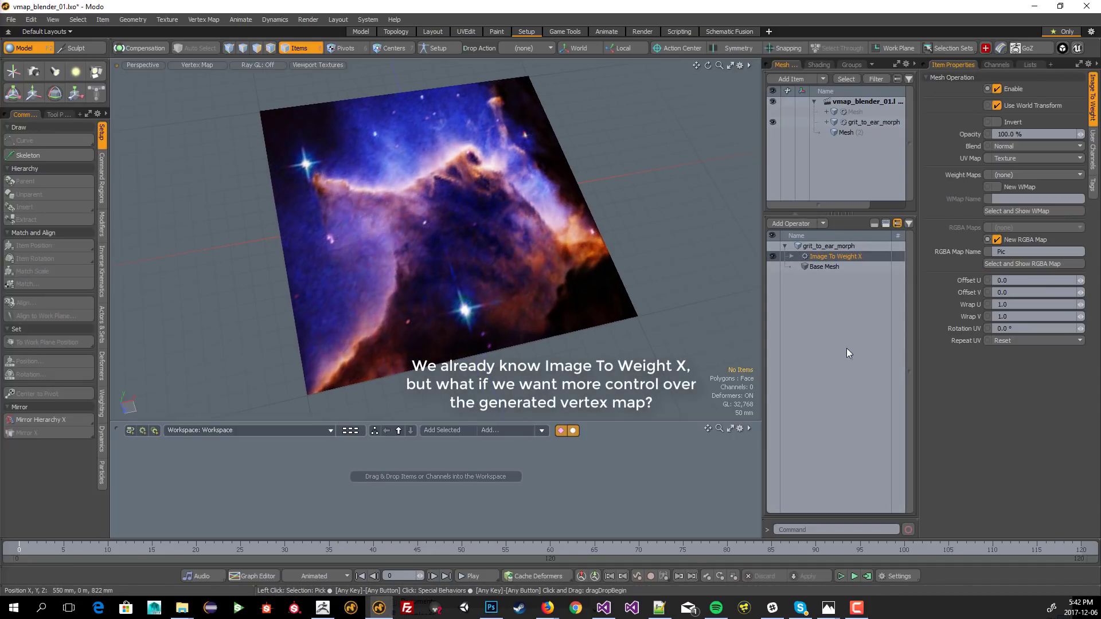
{"action": "left_click", "coordinate": [807, 223]}
{"action": "double_click", "coordinate": [703, 115]}
{"action": "left_click_drag", "start_coordinate": [621, 339], "coordinate": [600, 351], "text": "alt"}
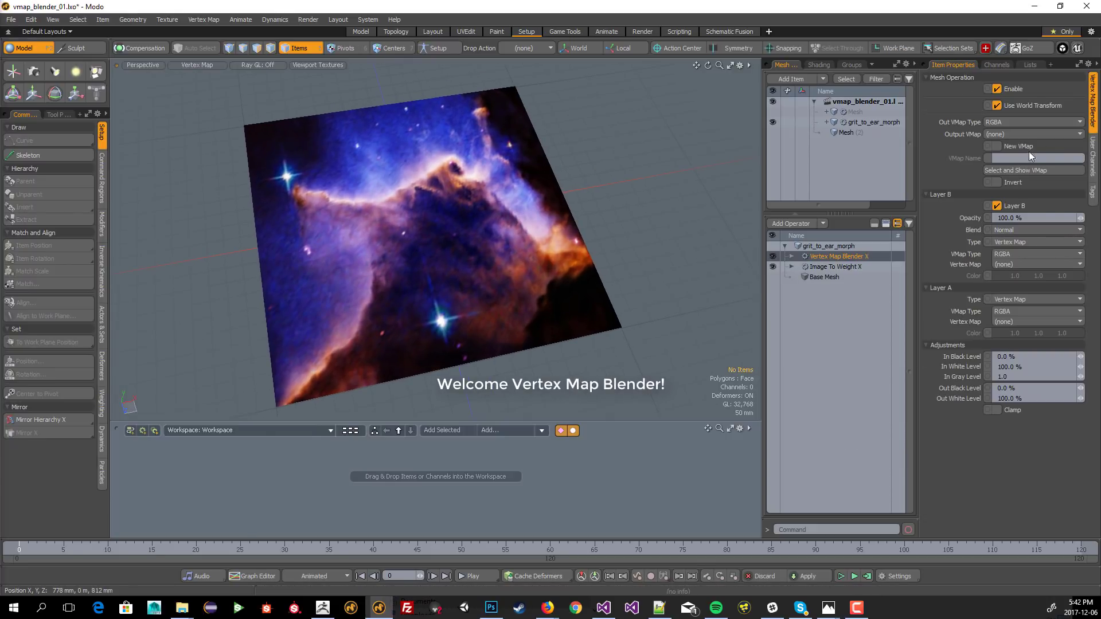
- Give Vertex Map Blender X a new RGBA output map named NewRGBA and display that map in the 3D view
{"action": "left_click", "coordinate": [1044, 133]}
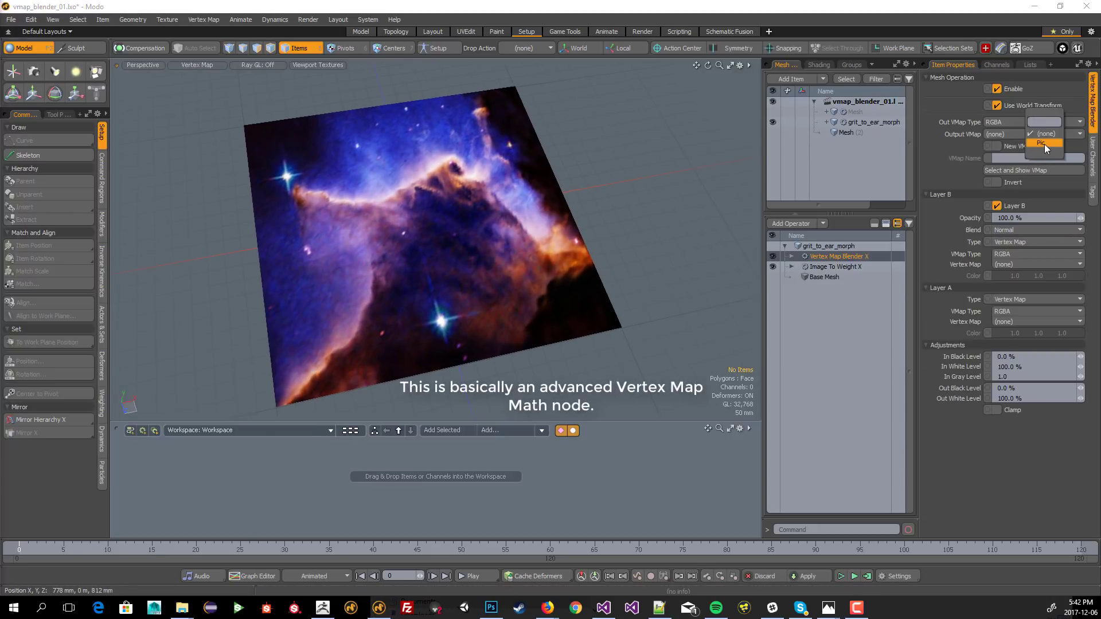
{"action": "left_click", "coordinate": [1040, 143]}
{"action": "left_click", "coordinate": [996, 147]}
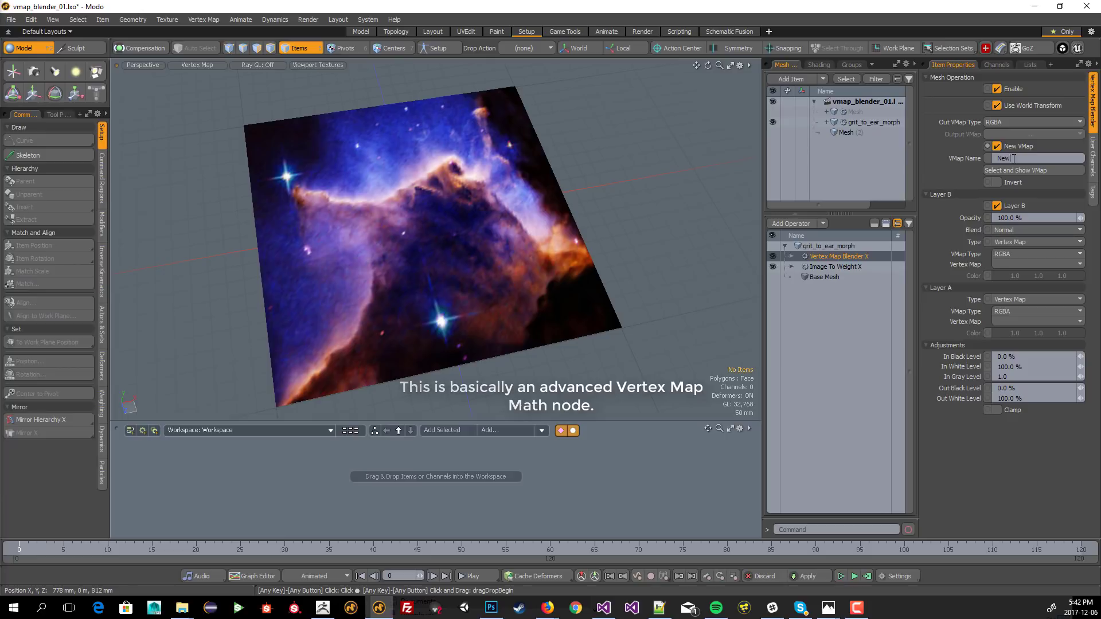
{"action": "left_click", "coordinate": [1013, 159]}
{"action": "type", "text": "NewRGBA"}
{"action": "left_click", "coordinate": [1017, 171]}
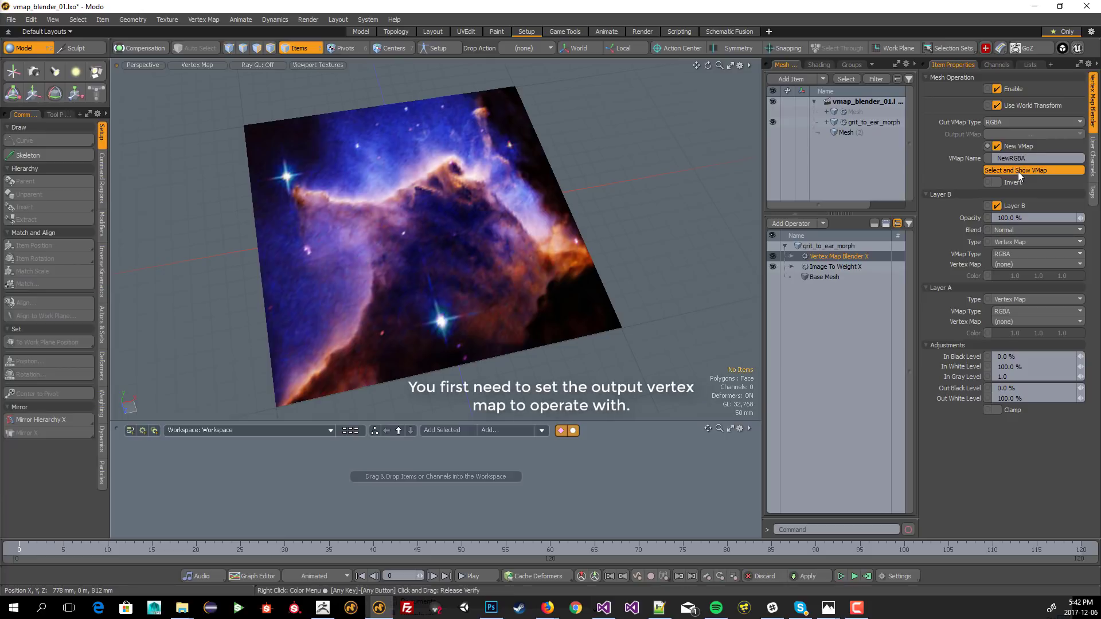
{"action": "left_click", "coordinate": [1017, 170]}
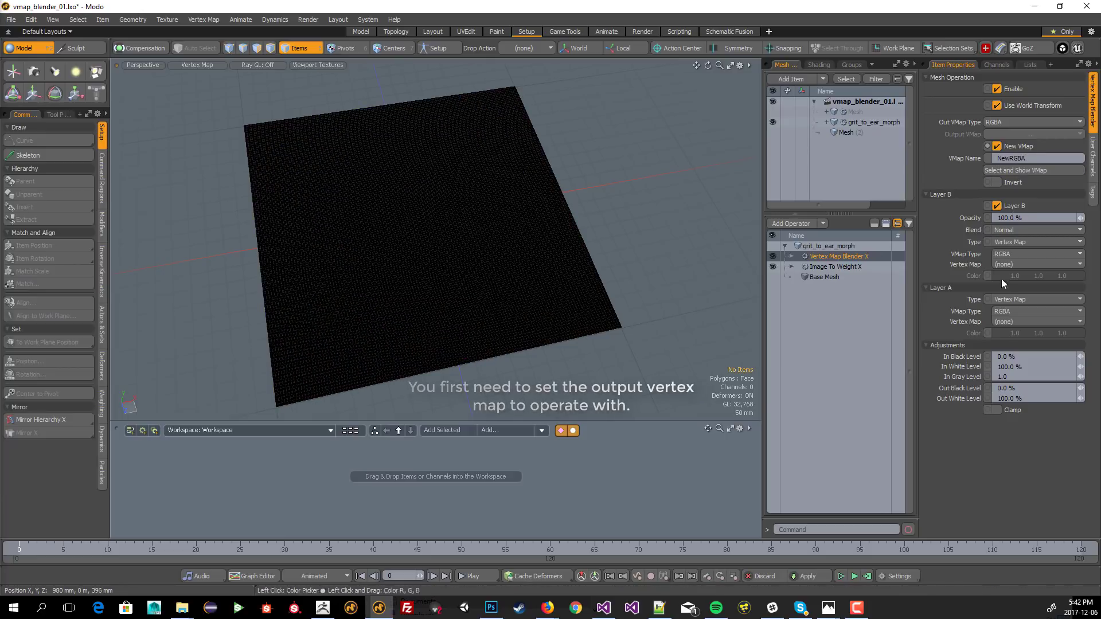
- Disable Layer B of Vertex Map Blender X and set Layer A's Vertex Map to Pic
{"action": "left_click", "coordinate": [1009, 208]}
{"action": "left_click", "coordinate": [1030, 322]}
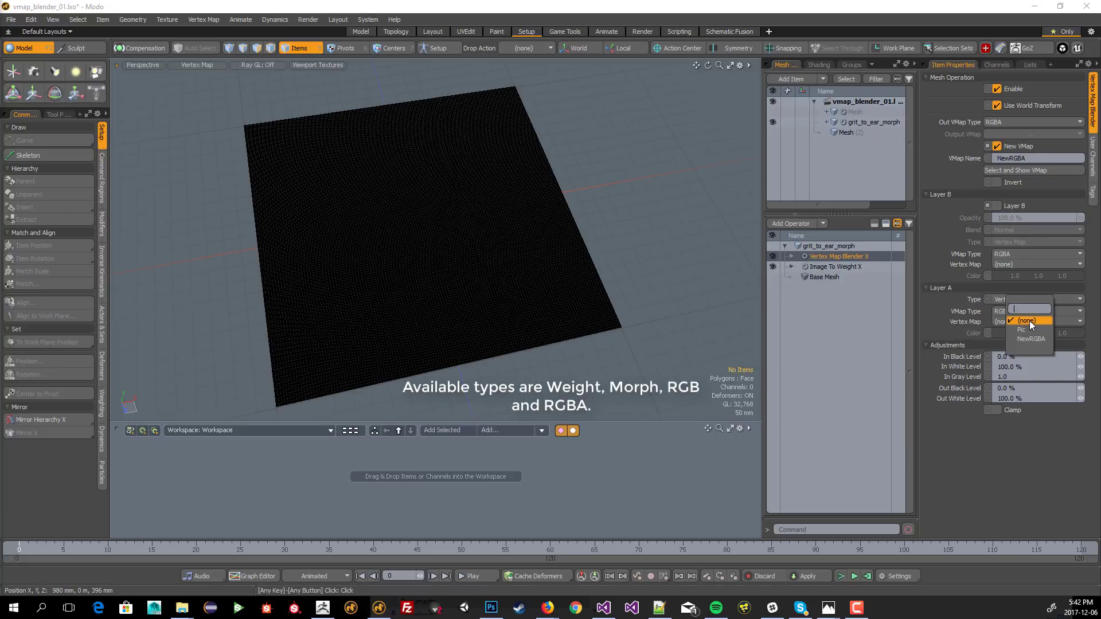
{"action": "left_click", "coordinate": [1027, 328]}
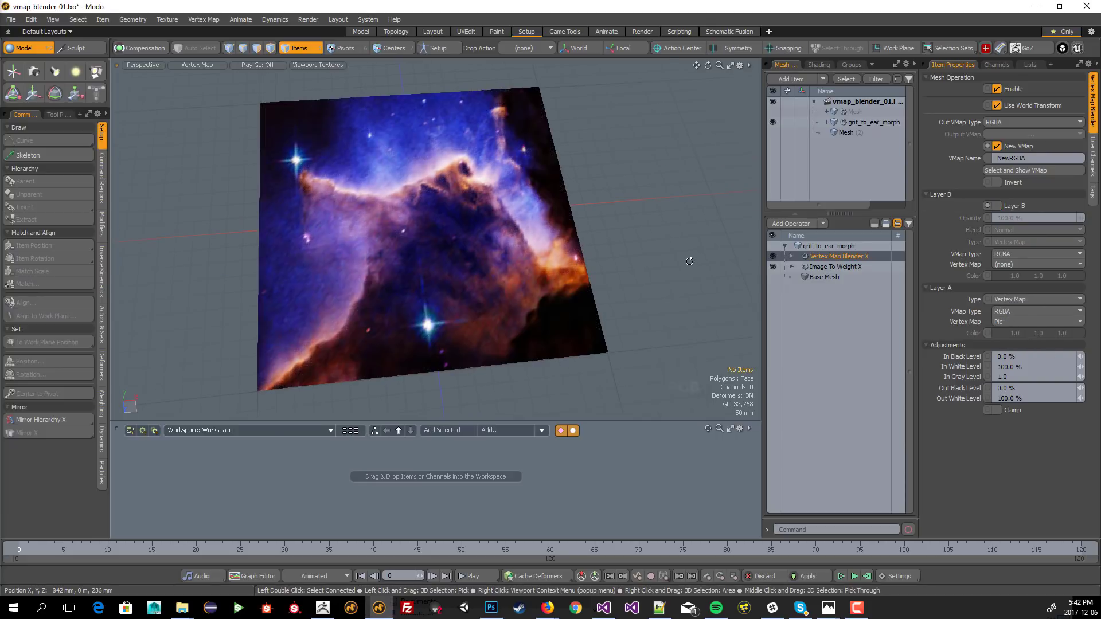
- Re-enable Layer B and lower its opacity interactively to about 42% to preview the blend
{"action": "left_click", "coordinate": [1019, 207]}
{"action": "left_click", "coordinate": [987, 218]}
{"action": "left_click_drag", "start_coordinate": [634, 251], "coordinate": [579, 251]}
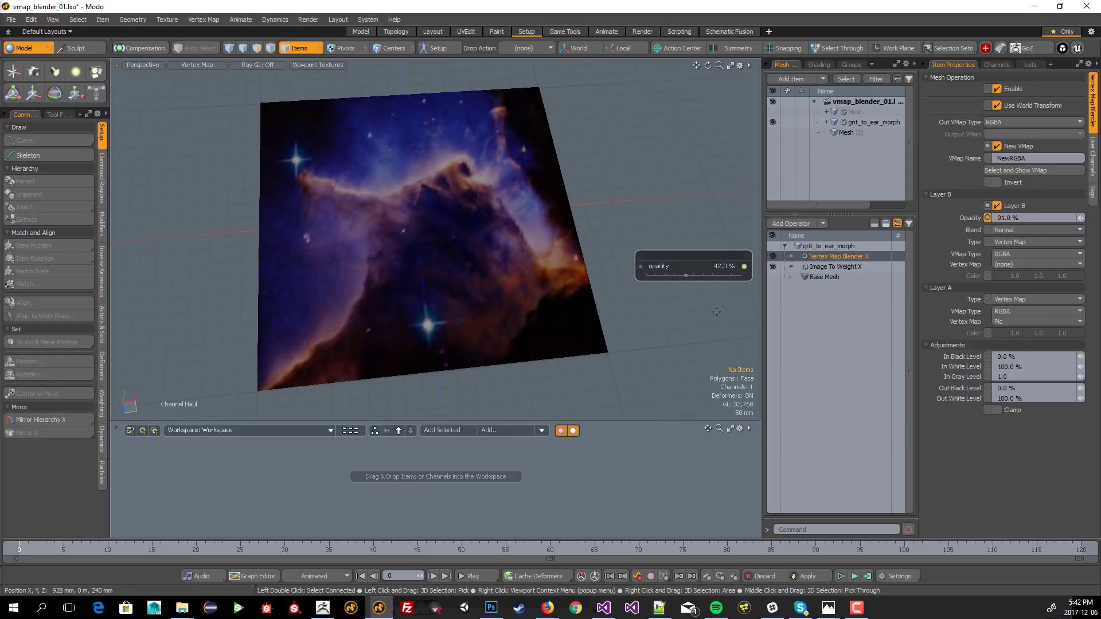
- Disable Layer B of Vertex Map Blender X and lower the In White Level adjustment interactively to 80%
{"action": "left_click", "coordinate": [1017, 207]}
{"action": "left_click_drag", "start_coordinate": [582, 304], "coordinate": [578, 310], "text": "alt"}
{"action": "left_click_drag", "start_coordinate": [954, 356], "coordinate": [955, 398]}
{"action": "left_click_drag", "start_coordinate": [617, 251], "coordinate": [646, 299]}
{"action": "key", "text": "ctrl+z"}
{"action": "key", "text": "space"}
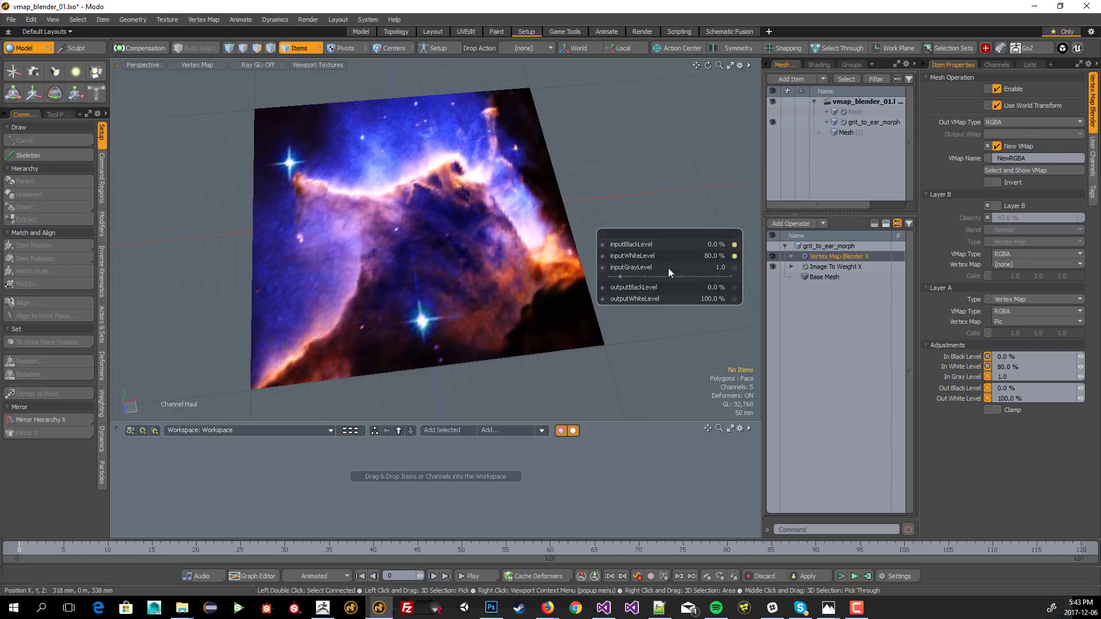
- Set the input gray level to 2.2 to preview the gamma effect and return it to 1.0
{"action": "left_click", "coordinate": [723, 267]}
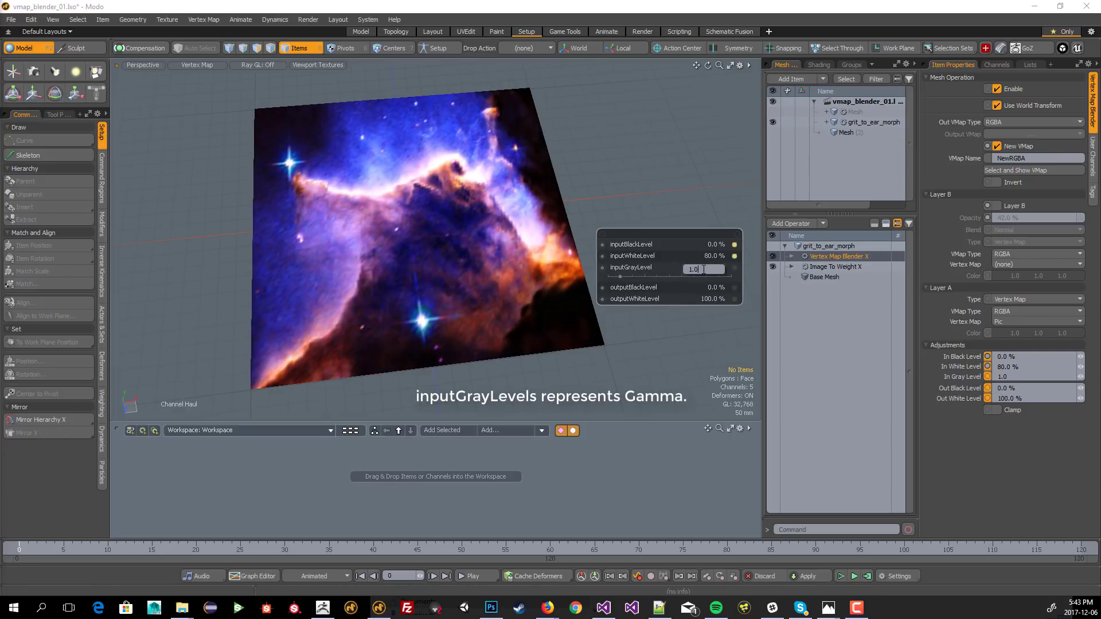
{"action": "type", "text": "2.2"}
{"action": "key", "text": "Return"}
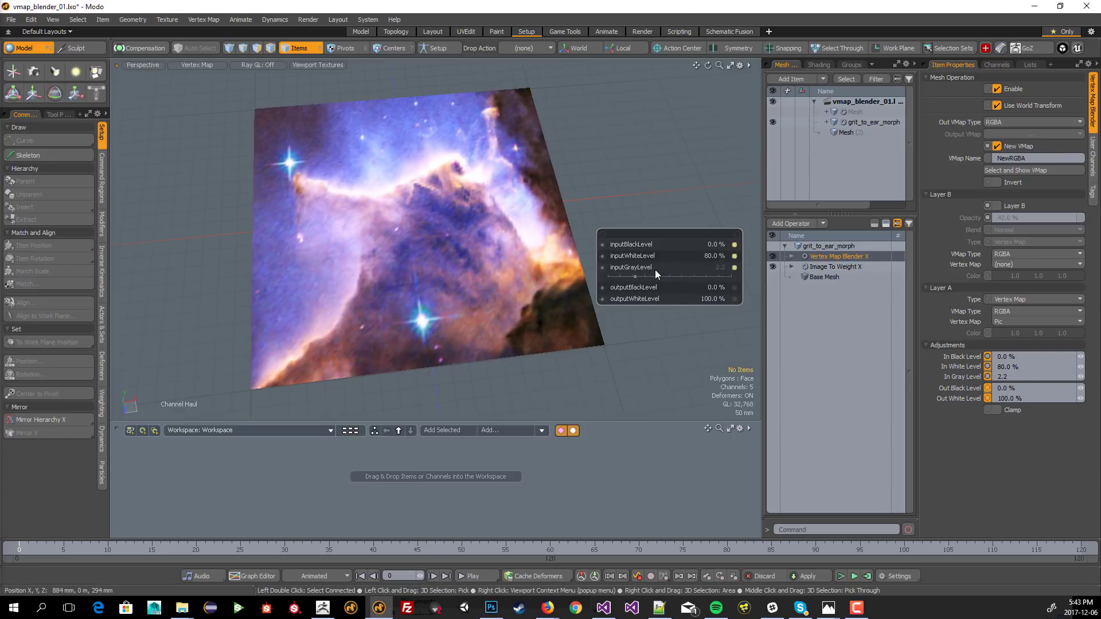
{"action": "type", "text": "1.1"}
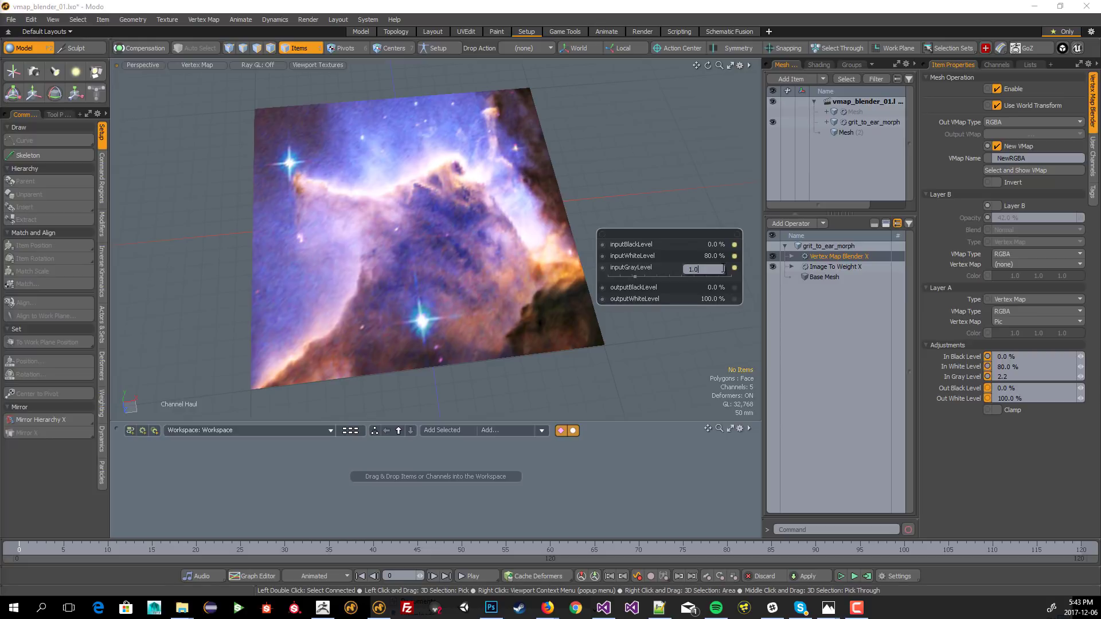
{"action": "key", "text": "Return"}
- Switch Layer A's type to Color to preview a solid colour layer
{"action": "left_click_drag", "start_coordinate": [559, 338], "coordinate": [523, 332], "text": "alt"}
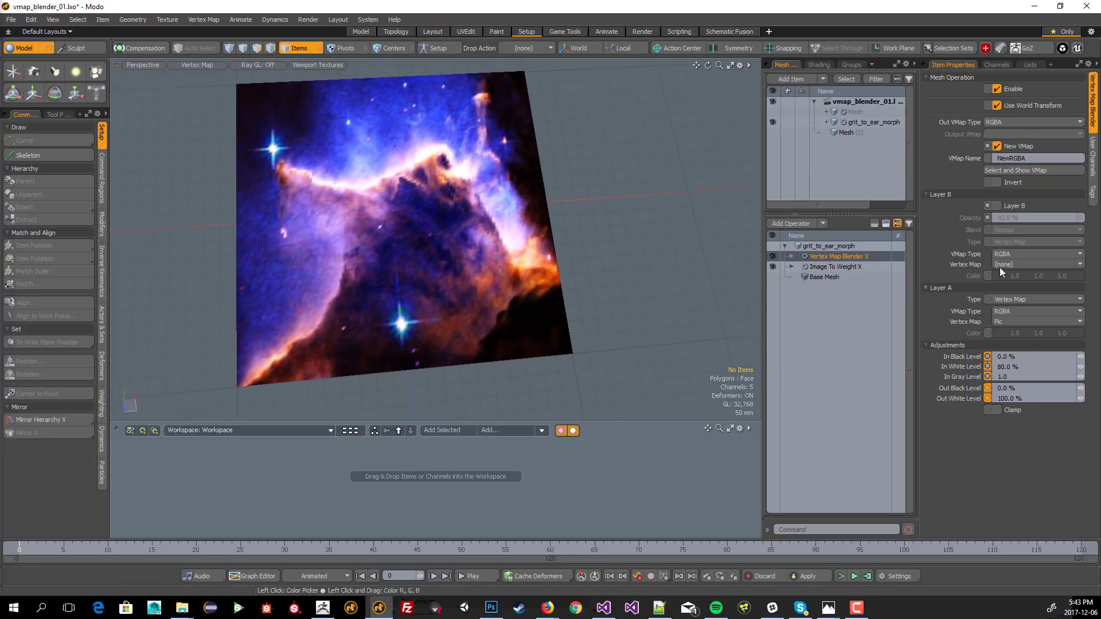
{"action": "left_click_drag", "start_coordinate": [582, 332], "coordinate": [547, 289], "text": "alt"}
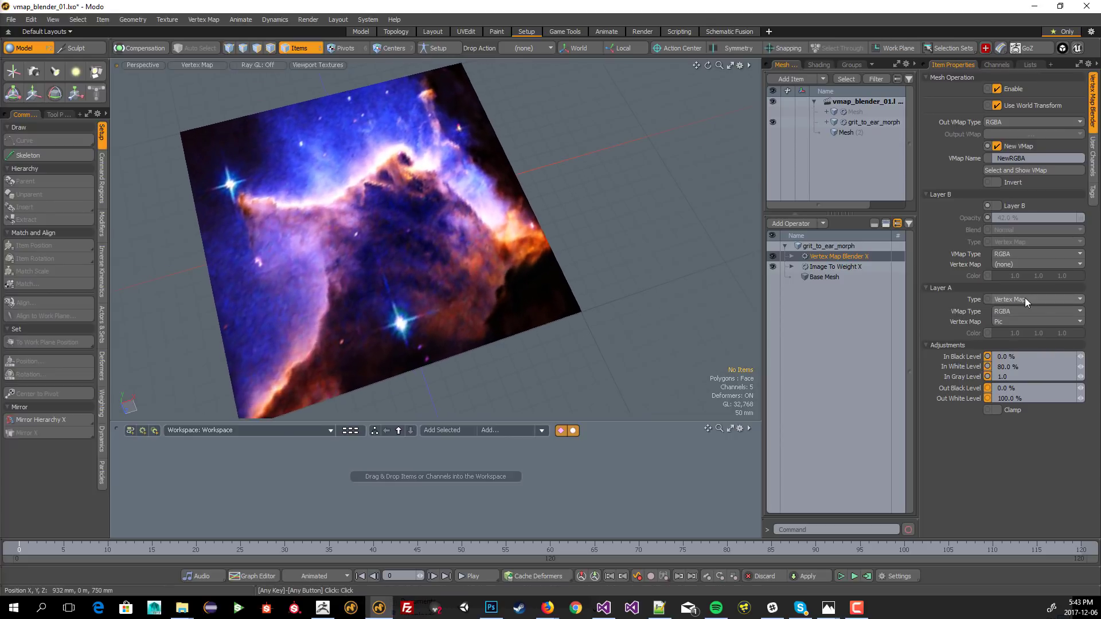
{"action": "left_click", "coordinate": [1023, 298]}
{"action": "left_click", "coordinate": [1023, 309]}
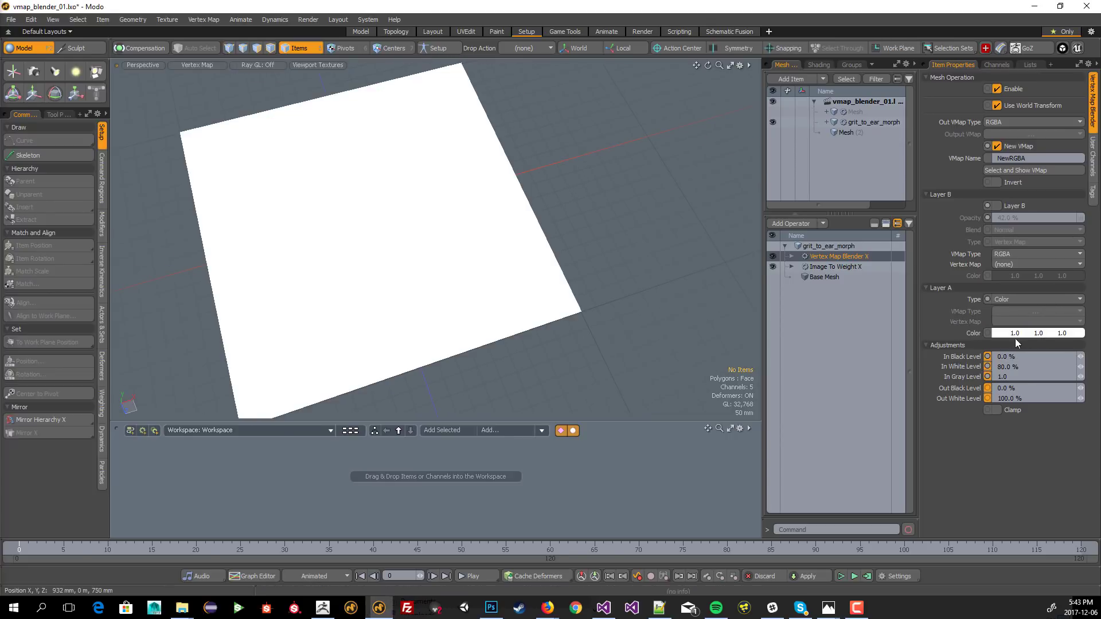
- Preview Position as Layer A's type and set it to World Position
{"action": "left_click", "coordinate": [1020, 297]}
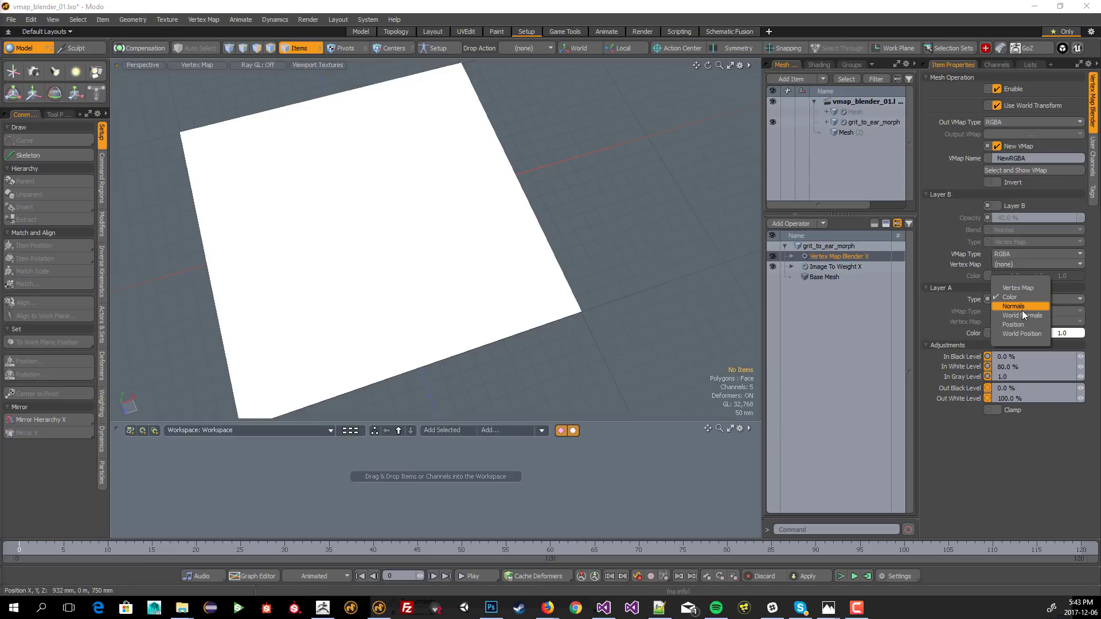
{"action": "left_click", "coordinate": [1022, 325]}
{"action": "mouse_move", "coordinate": [487, 304]}
{"action": "left_mouse_down", "text": "alt"}
{"action": "mouse_move", "coordinate": [435, 258]}
{"action": "mouse_move", "coordinate": [499, 321]}
{"action": "left_mouse_up", "text": "alt"}
{"action": "scroll", "coordinate": [499, 322], "scroll_direction": "down", "scroll_amount": 3}
{"action": "left_click", "coordinate": [1018, 298]}
{"action": "left_click", "coordinate": [1020, 306]}
- Move the grit_to_ear_morph mesh to preview how its world position colours change, and undo the move
{"action": "left_click", "coordinate": [462, 306]}
{"action": "key", "text": "w"}
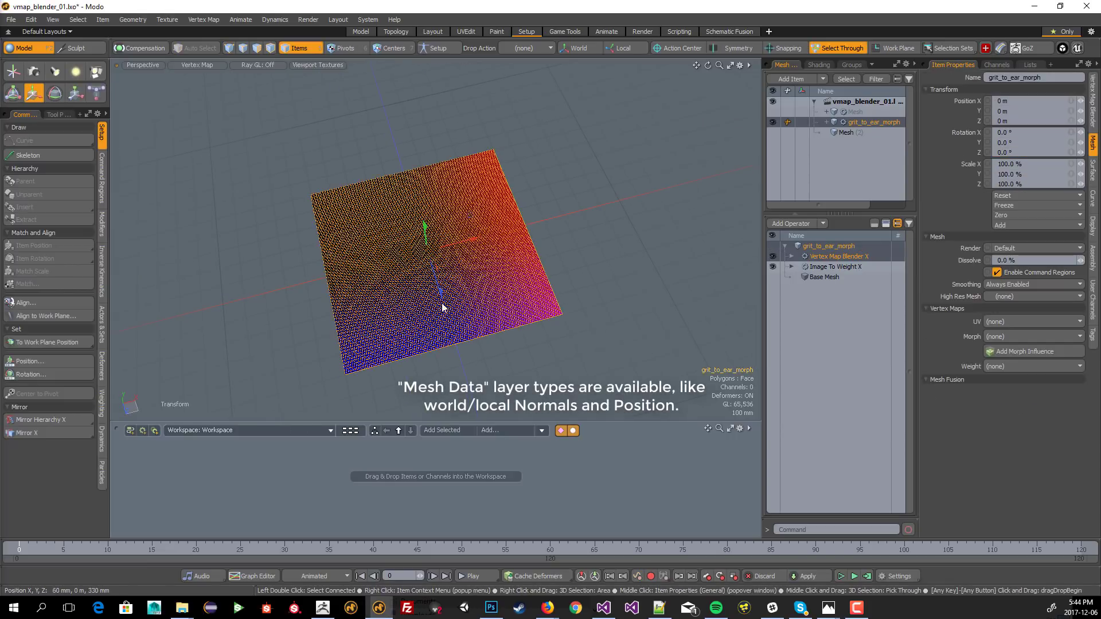
{"action": "left_click_drag", "start_coordinate": [483, 278], "coordinate": [676, 285]}
{"action": "key", "text": "q"}
{"action": "left_click", "coordinate": [431, 321]}
{"action": "left_click_drag", "start_coordinate": [431, 321], "coordinate": [384, 287], "text": "alt+shift"}
{"action": "key", "text": "ctrl+z"}
{"action": "key", "text": "ctrl+z"}
{"action": "key", "text": "ctrl+z"}
{"action": "left_click_drag", "start_coordinate": [439, 321], "coordinate": [512, 365], "text": "ctrl+alt"}
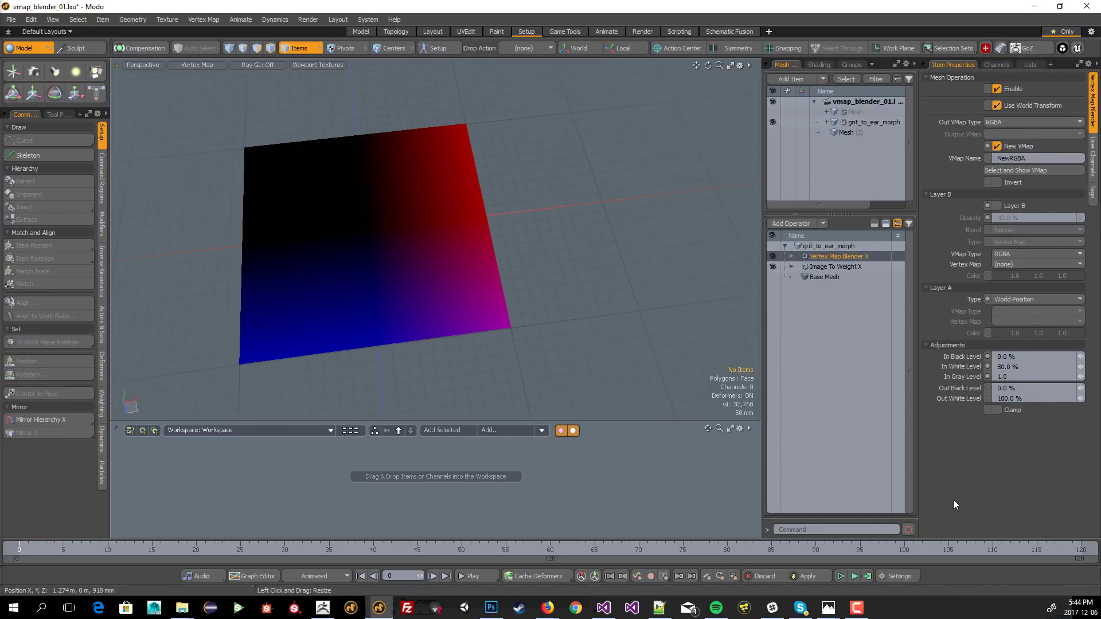
- Enable Layer B with 100% opacity and set its blend mode to Distance
{"action": "left_click", "coordinate": [999, 205]}
{"action": "left_click", "coordinate": [1033, 216]}
{"action": "type", "text": "100"}
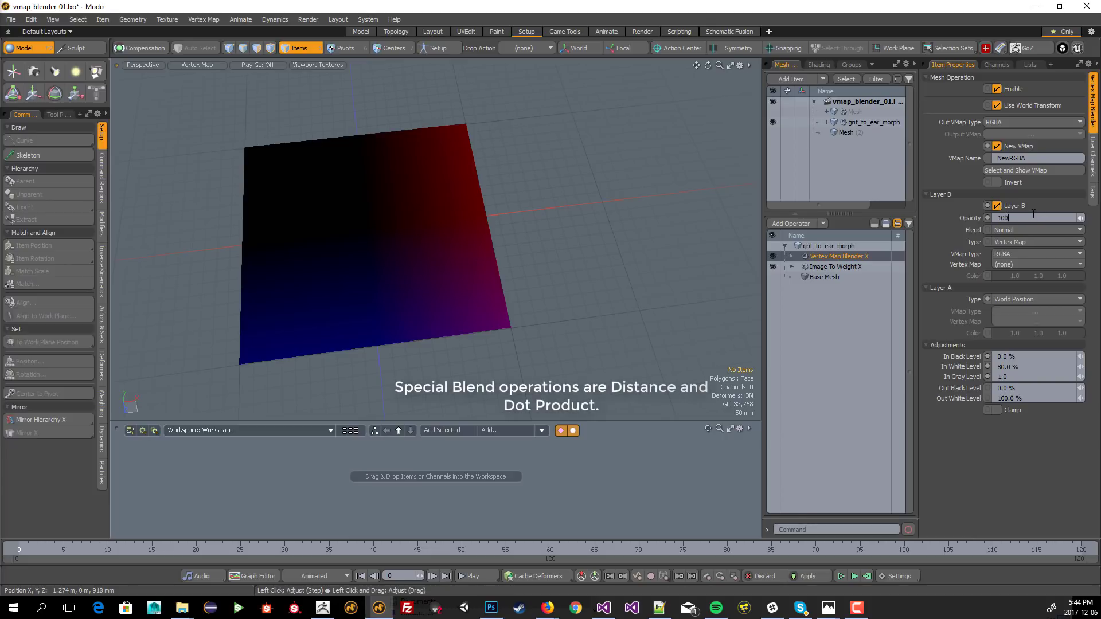
{"action": "key", "text": "Return"}
{"action": "left_click", "coordinate": [1030, 229]}
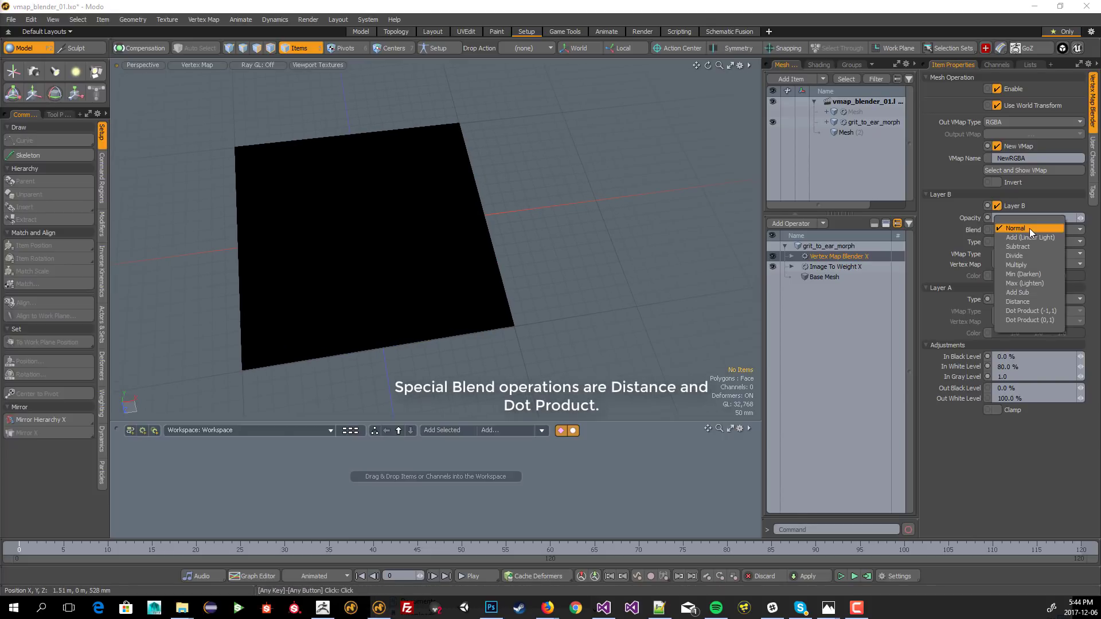
{"action": "left_click", "coordinate": [1047, 301]}
- Add a Locator to the scene and set its display size to 0.254
{"action": "left_click_drag", "start_coordinate": [519, 252], "coordinate": [550, 239], "text": "alt"}
{"action": "left_click", "coordinate": [791, 78]}
{"action": "type", "text": "loc"}
{"action": "key", "text": "Return"}
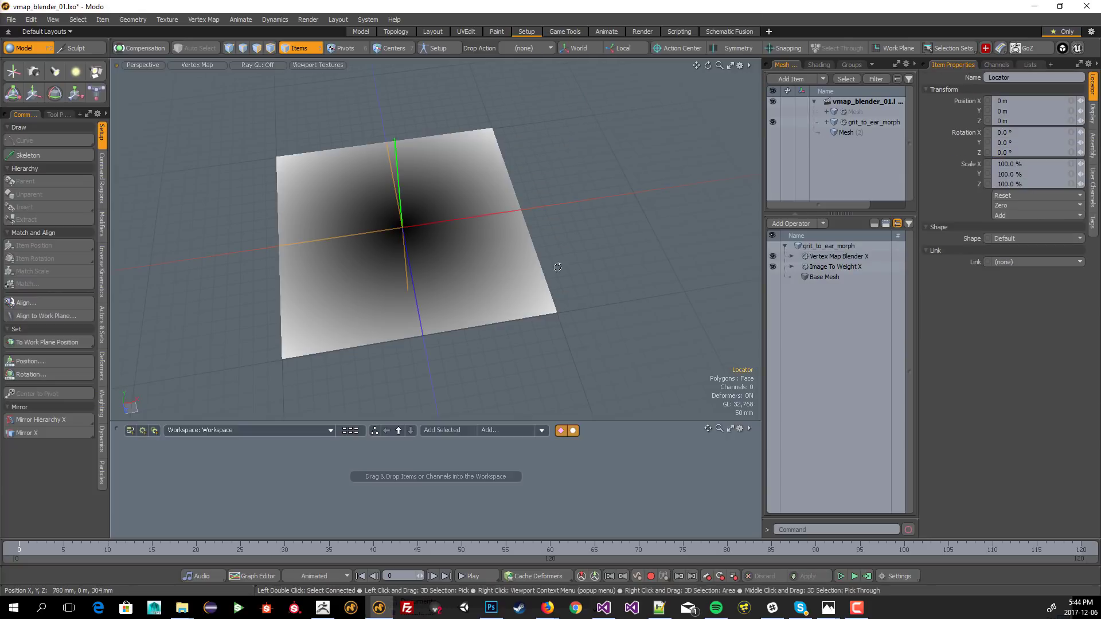
{"action": "left_click_drag", "start_coordinate": [599, 260], "coordinate": [601, 269], "text": "alt"}
{"action": "left_click", "coordinate": [1092, 113]}
{"action": "type", "text": "0.254"}
{"action": "key", "text": "Return"}
- Show locators in the item list and add the Locator to the schematic workspace
{"action": "left_click", "coordinate": [887, 81]}
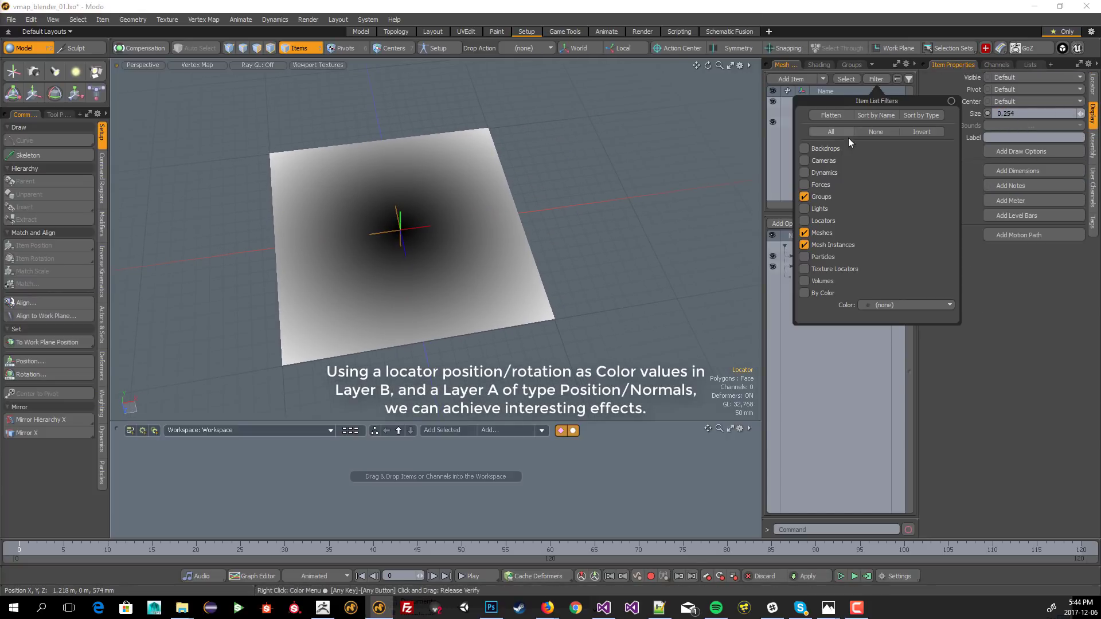
{"action": "left_click", "coordinate": [821, 220]}
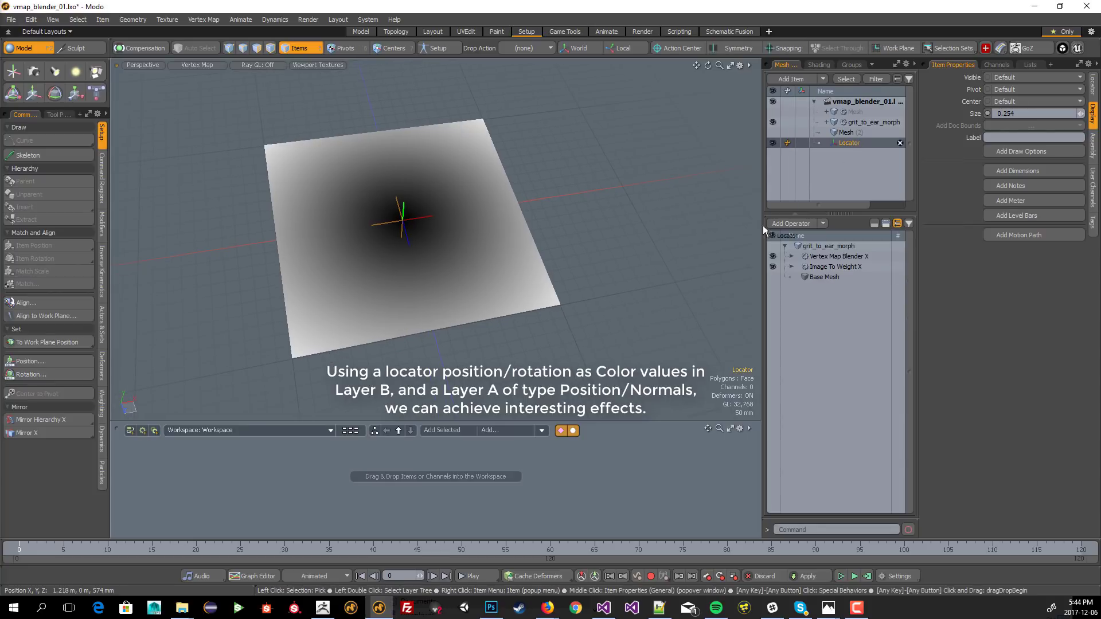
{"action": "left_click_drag", "start_coordinate": [847, 143], "coordinate": [284, 479]}
{"action": "left_click_drag", "start_coordinate": [401, 420], "coordinate": [402, 395]}
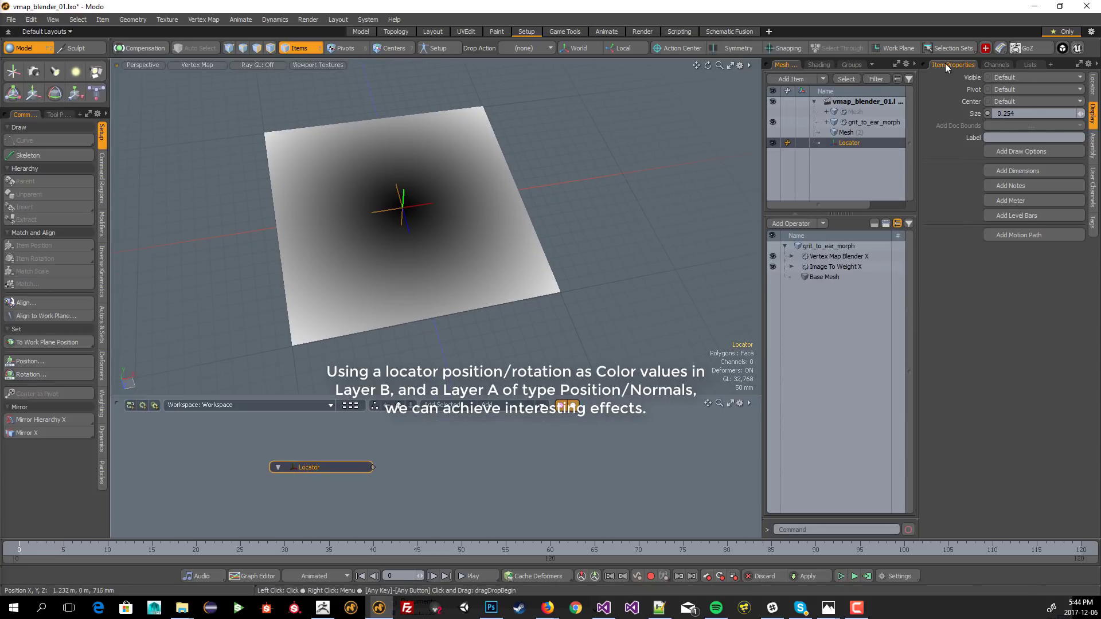
- Add the Locator's World Position channel to its schematic node
{"action": "left_click", "coordinate": [996, 64]}
{"action": "left_click", "coordinate": [973, 159]}
{"action": "left_click_drag", "start_coordinate": [972, 159], "coordinate": [270, 466]}
{"action": "left_click", "coordinate": [328, 463]}
- Add a Matrix Vector node and connect the Locator's World Position to its Matrix Input
{"action": "left_click", "coordinate": [497, 405]}
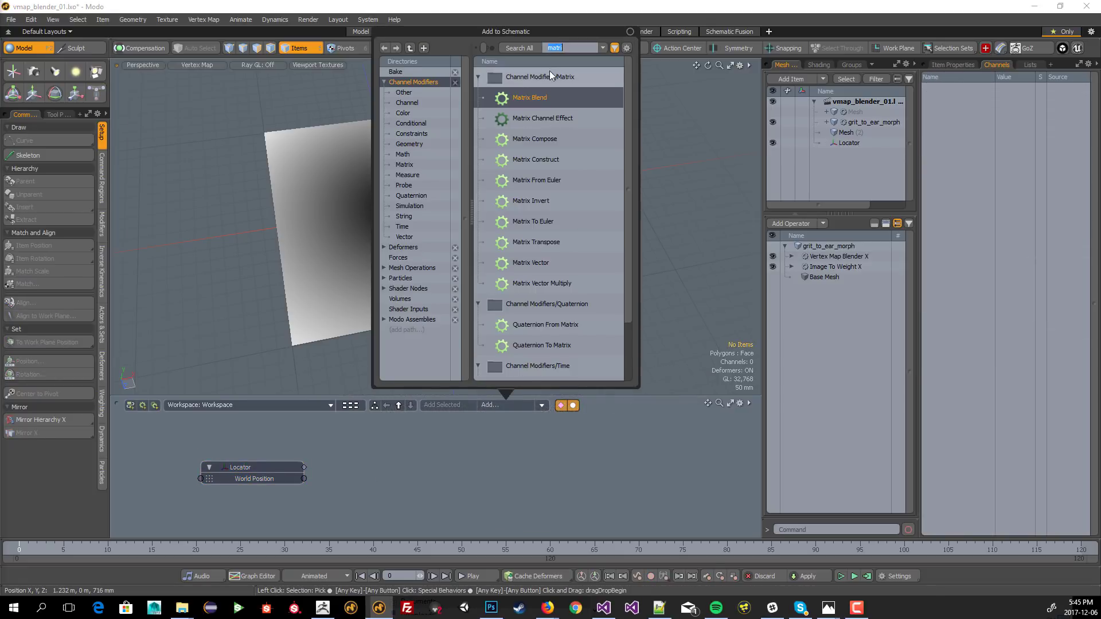
{"action": "double_click", "coordinate": [572, 261]}
{"action": "left_click_drag", "start_coordinate": [483, 420], "coordinate": [458, 453]}
{"action": "left_click_drag", "start_coordinate": [305, 479], "coordinate": [386, 467]}
{"action": "left_click_drag", "start_coordinate": [430, 461], "coordinate": [429, 473]}
- Set the Matrix Vector node's row to Translation with Normalize off
{"action": "left_click", "coordinate": [952, 64]}
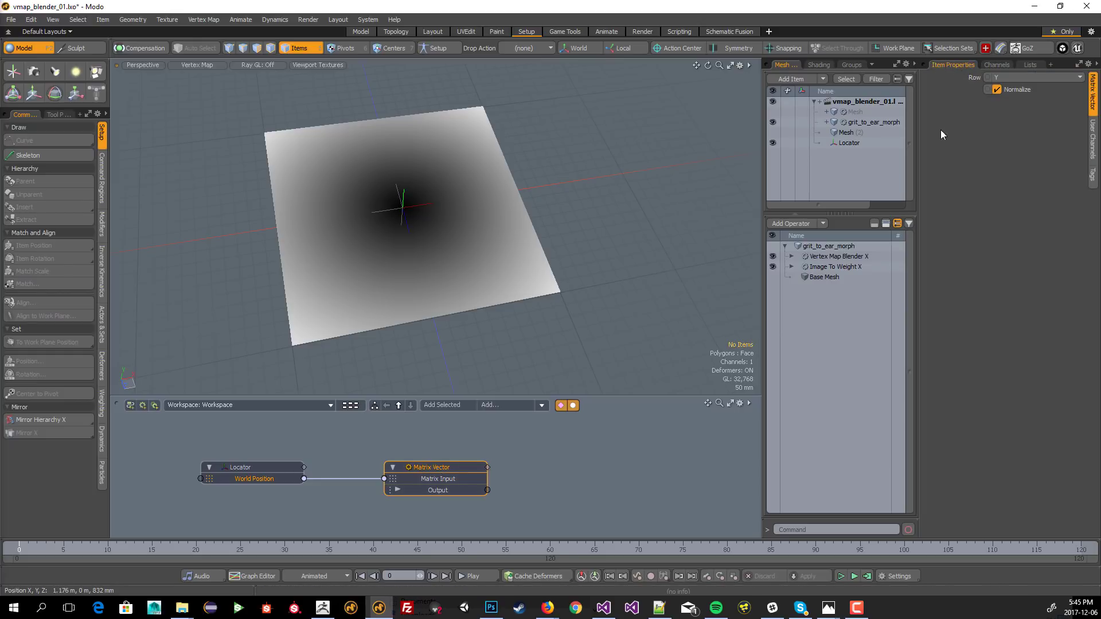
{"action": "left_click", "coordinate": [1016, 77]}
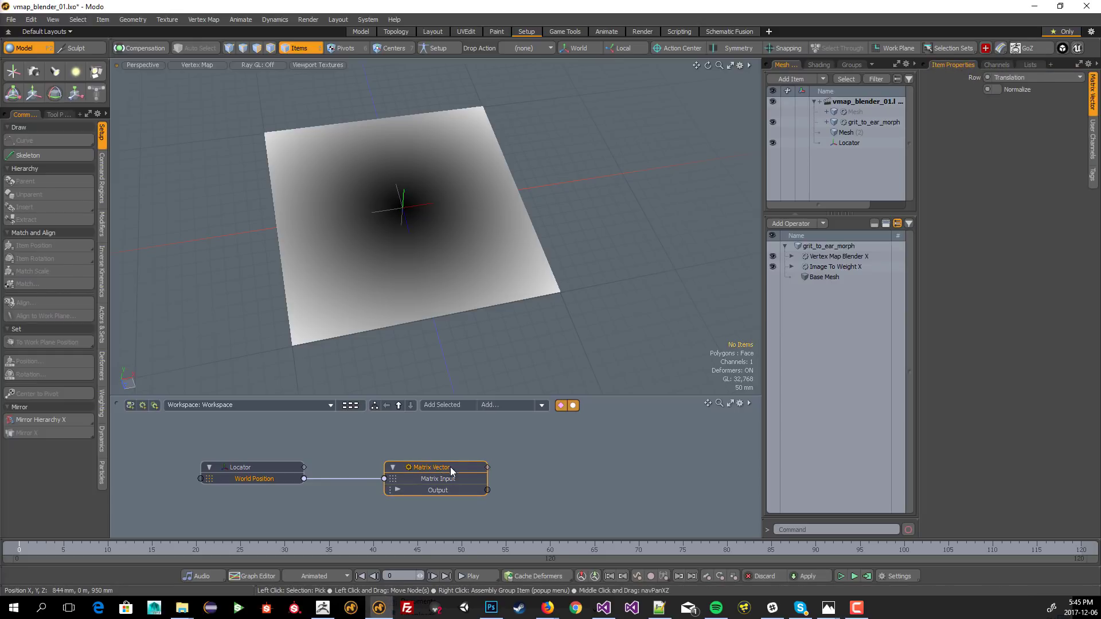
{"action": "left_click_drag", "start_coordinate": [449, 469], "coordinate": [438, 469]}
- Add Vertex Map Blender X to the schematic and expose its colorB channel on the node
{"action": "left_click_drag", "start_coordinate": [837, 256], "coordinate": [611, 456]}
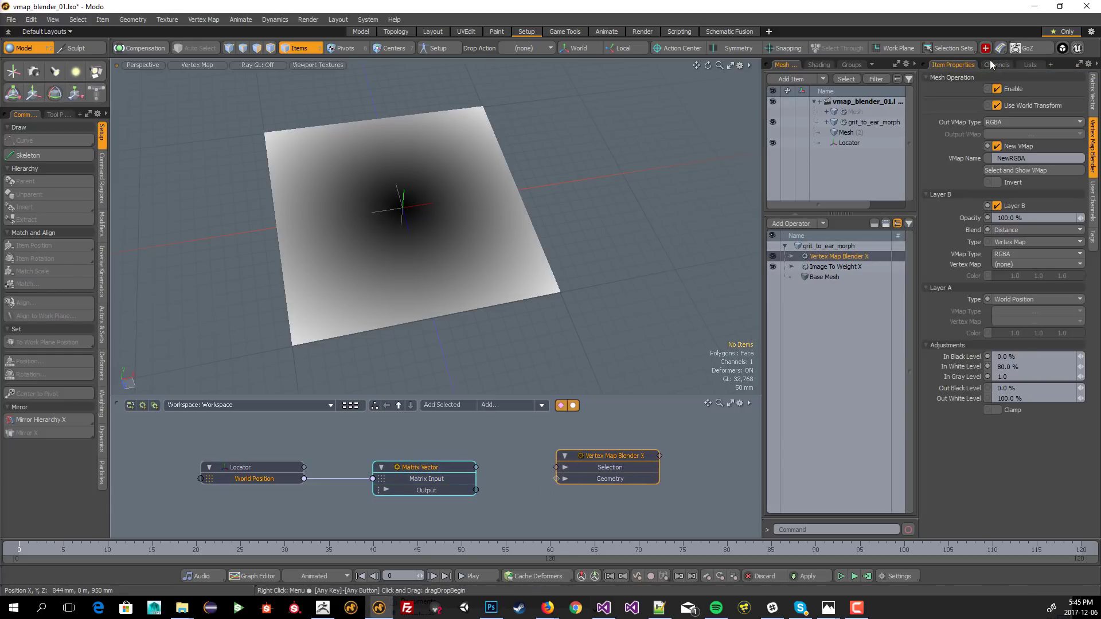
{"action": "left_click", "coordinate": [996, 65]}
{"action": "double_click", "coordinate": [975, 345]}
{"action": "left_click_drag", "start_coordinate": [627, 455], "coordinate": [628, 459]}
- Set Layer B's type to Color and connect the Matrix Vector output to the blender's colorB input
{"action": "left_click", "coordinate": [951, 64]}
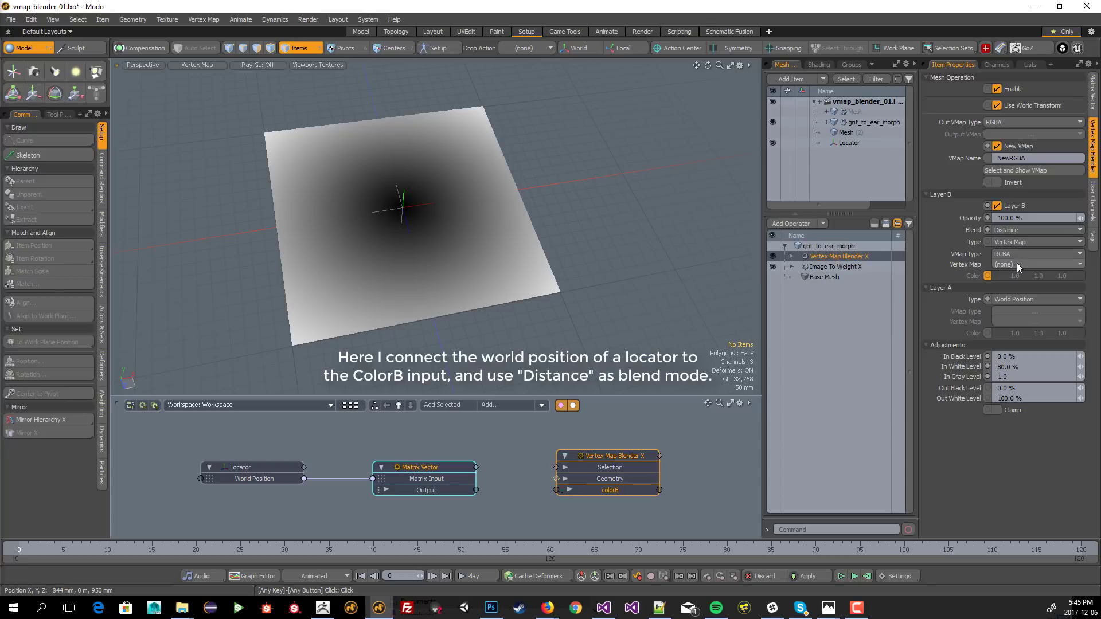
{"action": "left_click", "coordinate": [1020, 242]}
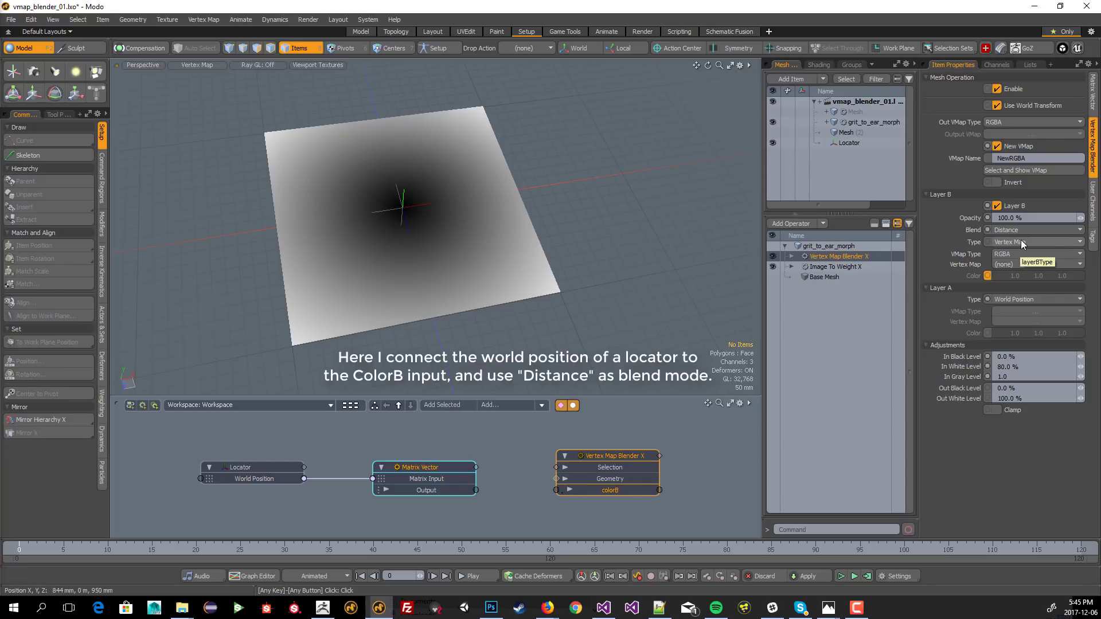
{"action": "left_click", "coordinate": [1020, 250]}
{"action": "left_click_drag", "start_coordinate": [477, 490], "coordinate": [556, 490]}
- Move the Locator to about 38 mm in X and 72 mm in Y to test the distance blend
{"action": "left_click_drag", "start_coordinate": [444, 273], "coordinate": [442, 256], "text": "alt"}
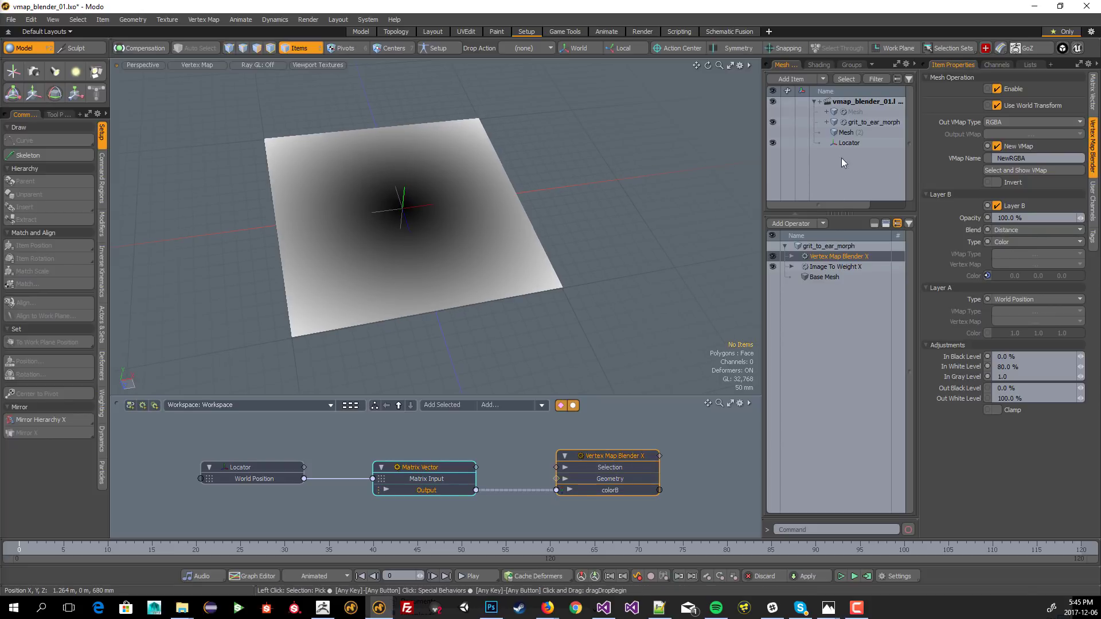
{"action": "left_click", "coordinate": [840, 132]}
{"action": "left_click", "coordinate": [843, 142]}
{"action": "key", "text": "w"}
{"action": "left_click_drag", "start_coordinate": [455, 184], "coordinate": [477, 92]}
{"action": "left_click_drag", "start_coordinate": [461, 30], "coordinate": [462, 165]}
{"action": "left_click_drag", "start_coordinate": [315, 264], "coordinate": [330, 304], "text": "alt"}
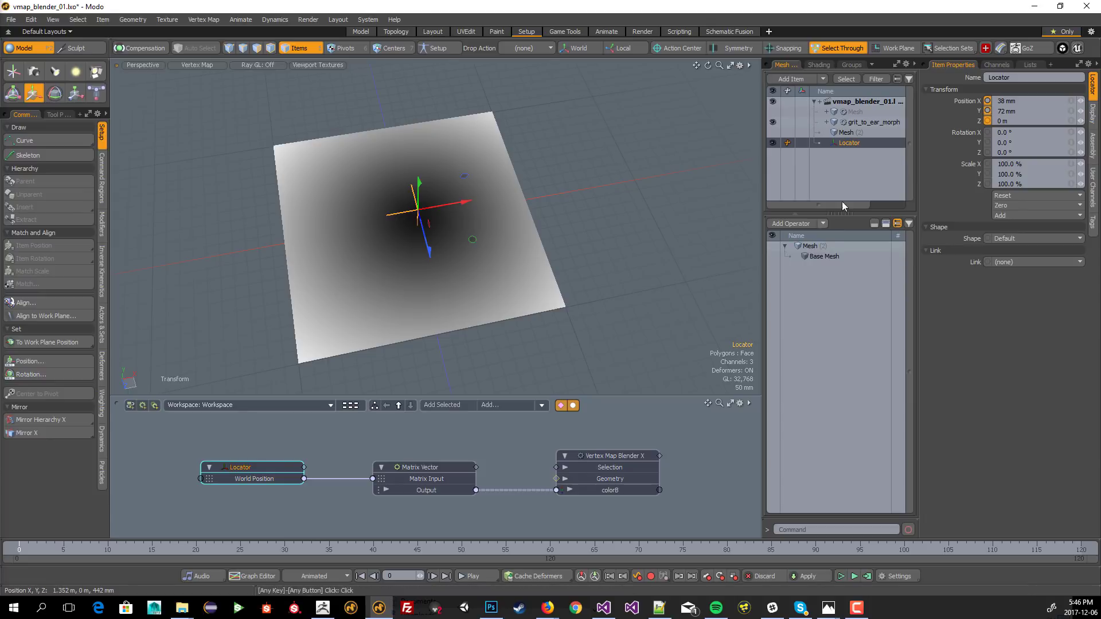
- Invert the Vertex Map Blender X output and set its In Black Level to 25% and In White Level to 42.5%
{"action": "left_click", "coordinate": [864, 122]}
{"action": "left_click", "coordinate": [839, 257]}
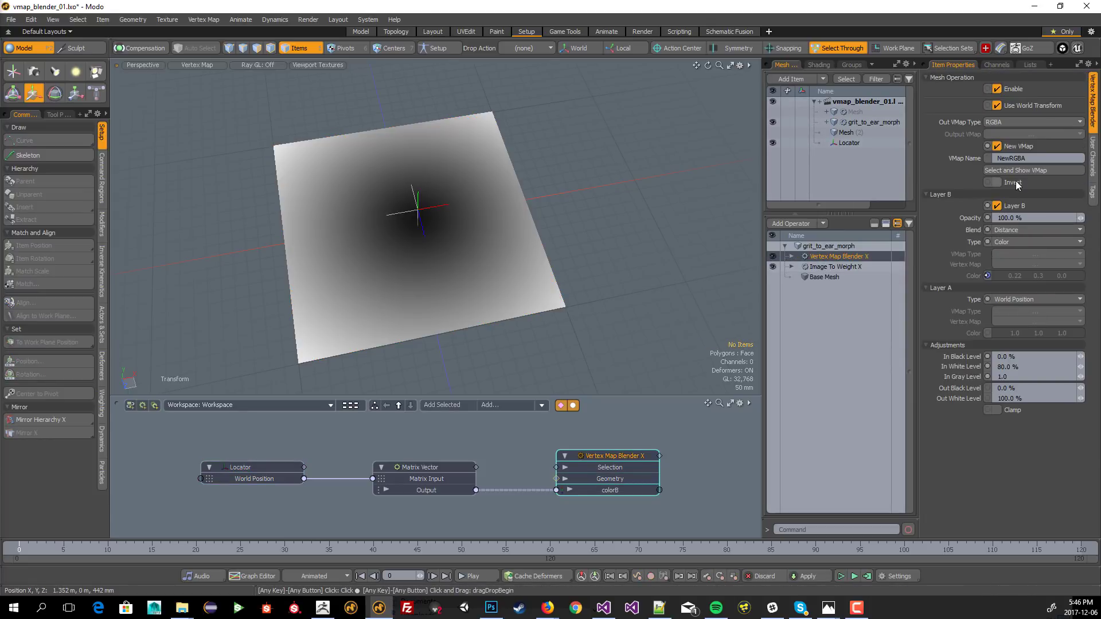
{"action": "left_click", "coordinate": [996, 182]}
{"action": "mouse_move", "coordinate": [1080, 366]}
{"action": "left_mouse_down"}
{"action": "mouse_move", "coordinate": [1047, 367]}
{"action": "mouse_move", "coordinate": [1084, 356]}
{"action": "left_mouse_up"}
{"action": "left_click", "coordinate": [961, 356]}
{"action": "key", "text": "c"}
{"action": "left_click_drag", "start_coordinate": [622, 253], "coordinate": [604, 294]}
{"action": "key", "text": "Escape"}
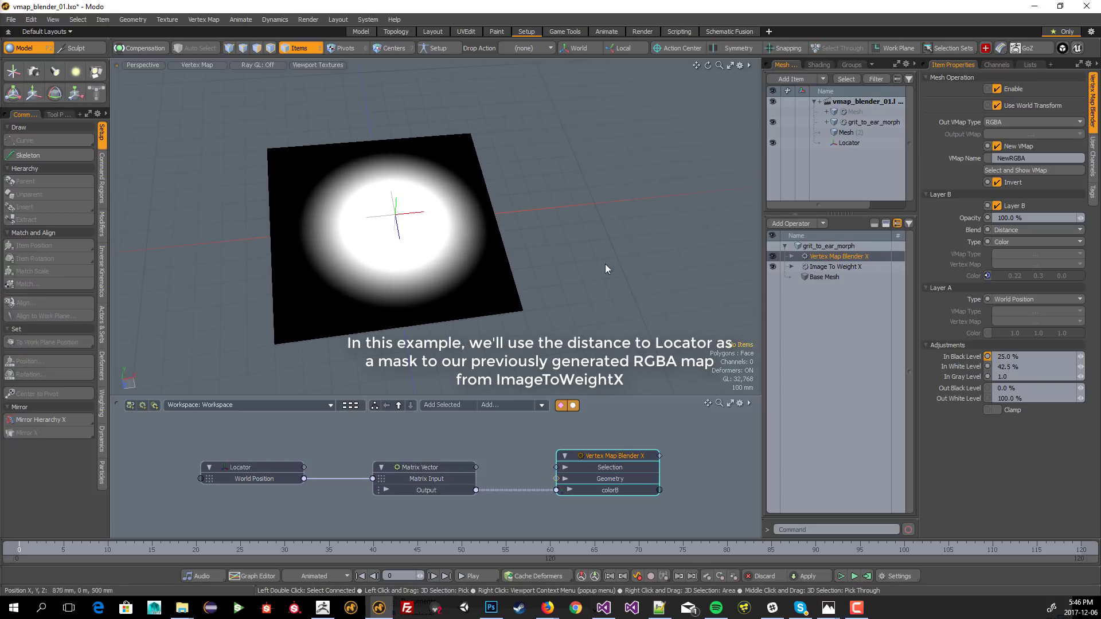
- Move Image To Weight X above Vertex Map Blender X and output it to the existing NewRGBA map with a different blend mode
{"action": "left_click", "coordinate": [835, 266]}
{"action": "left_click_drag", "start_coordinate": [837, 266], "coordinate": [830, 253]}
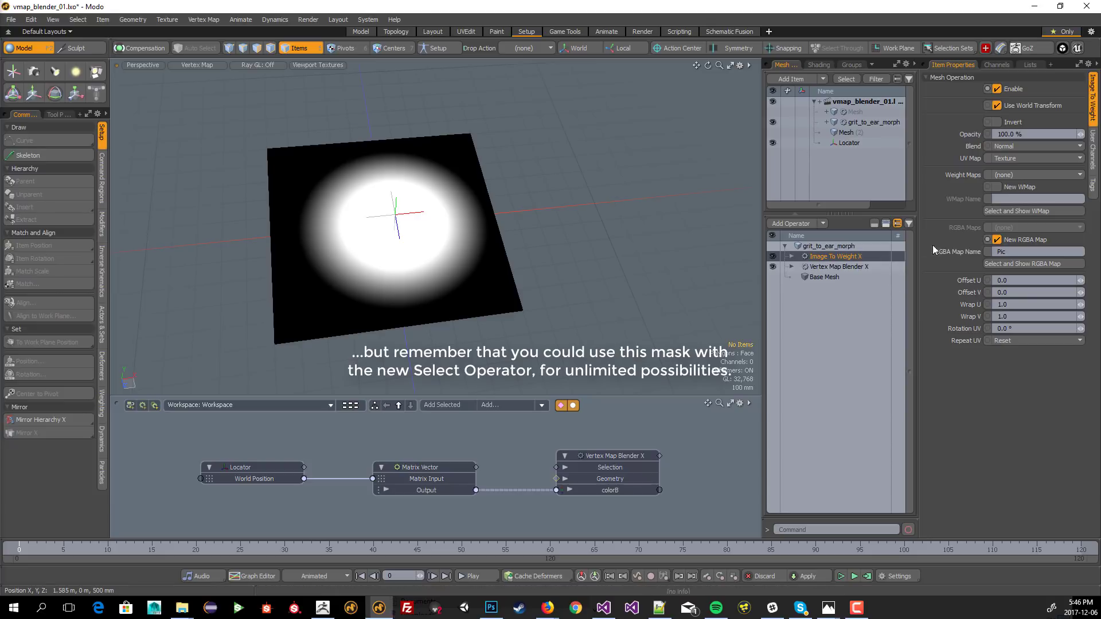
{"action": "left_click", "coordinate": [996, 240]}
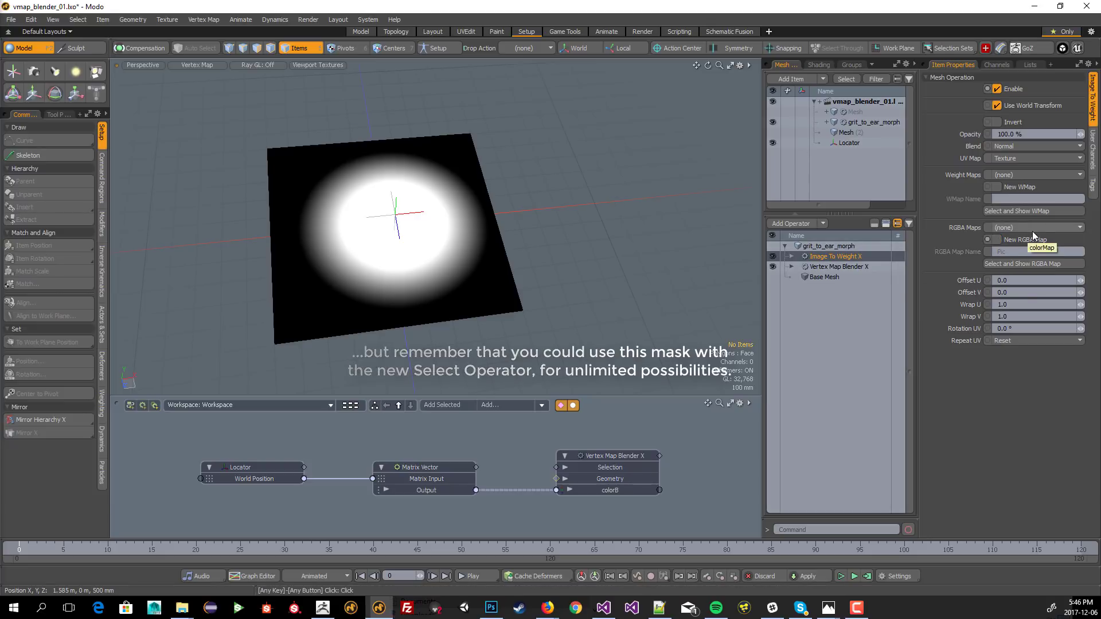
{"action": "left_click", "coordinate": [1028, 228]}
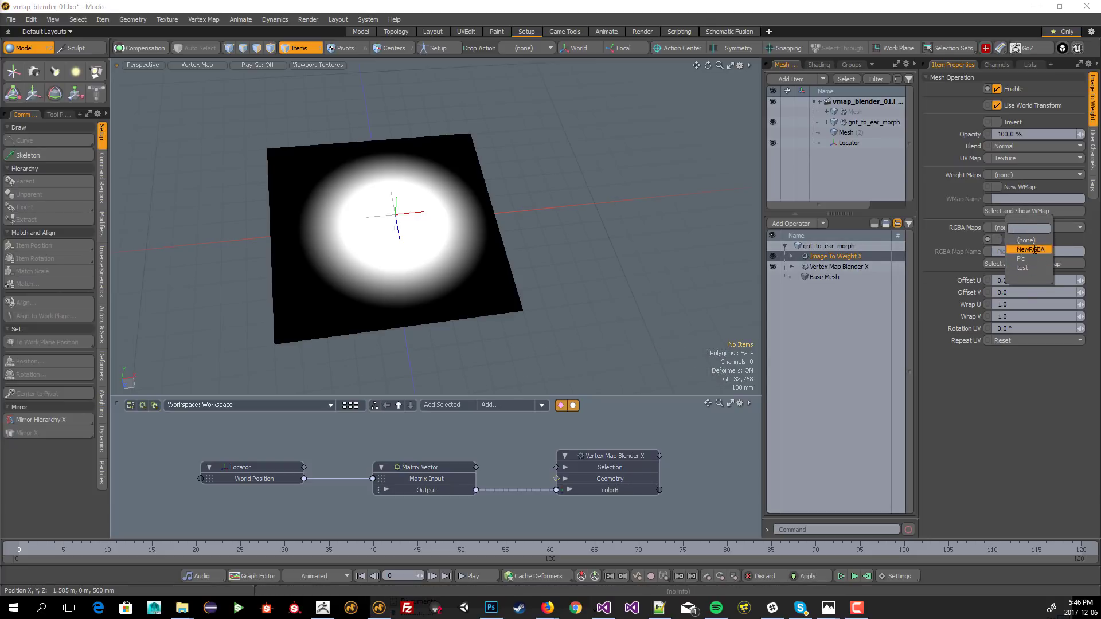
{"action": "left_click", "coordinate": [1030, 249]}
{"action": "left_click", "coordinate": [1013, 147]}
{"action": "left_click", "coordinate": [1009, 164]}
- Select the Locator in the 3D view and activate the Transform tool to move the mask
{"action": "left_click_drag", "start_coordinate": [401, 241], "coordinate": [459, 254], "text": "alt"}
{"action": "left_click", "coordinate": [402, 216]}
{"action": "left_click_drag", "start_coordinate": [459, 253], "coordinate": [430, 144], "text": "alt+shift"}
{"action": "key", "text": "w"}
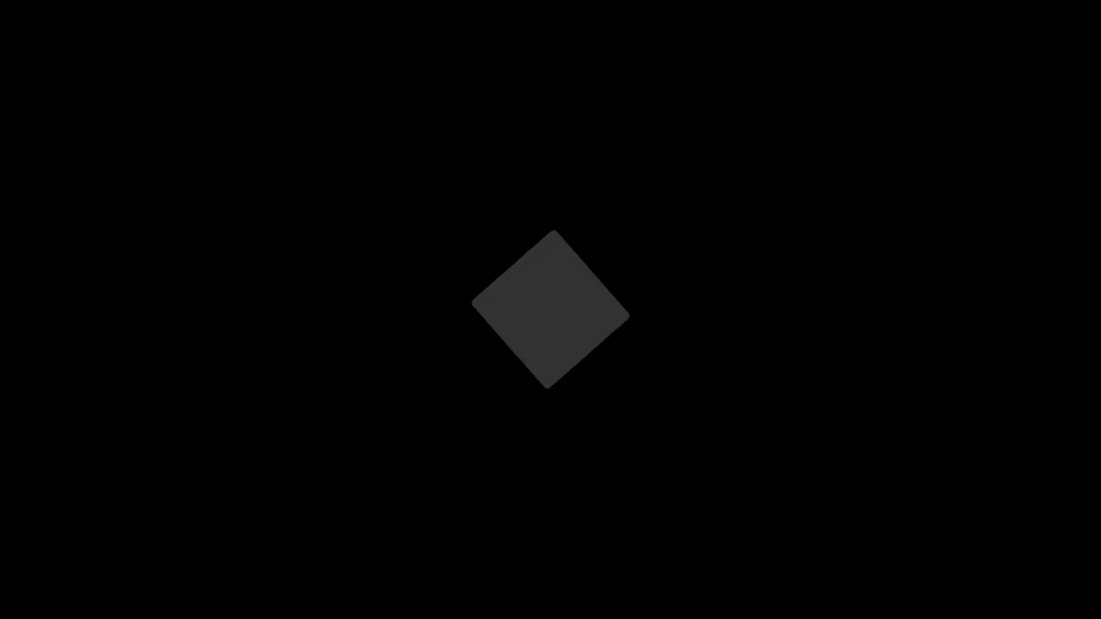